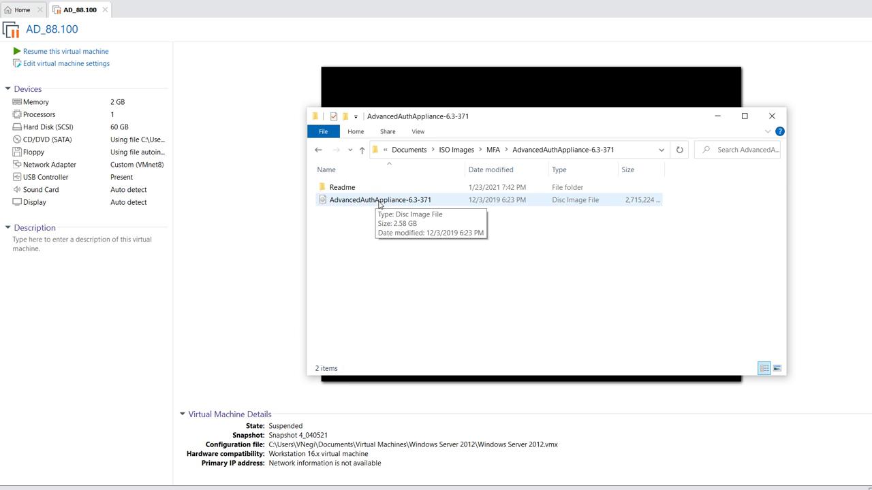
# Minimize the File Explorer window showing the AdvancedAuthAppliance-6.3-371 disc image
pyautogui.click(718, 117)
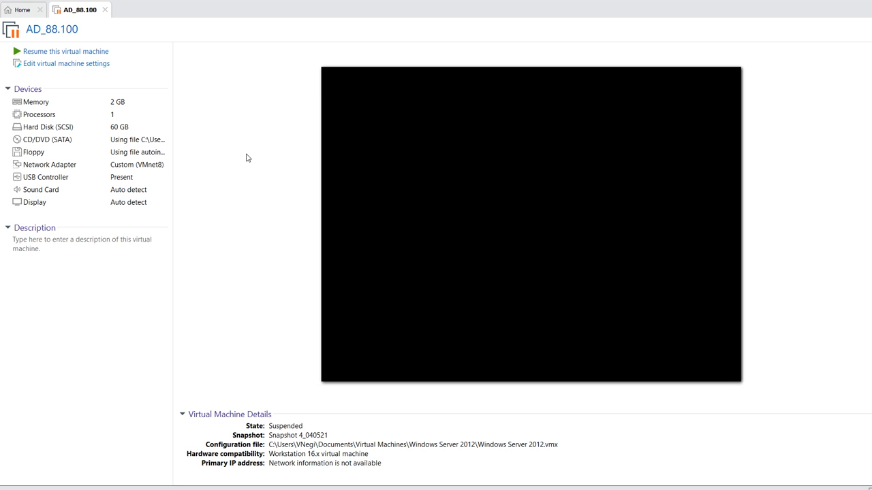
# Start a new virtual machine wizard and choose to install from an installer disc image file
pyautogui.click(1, 2)
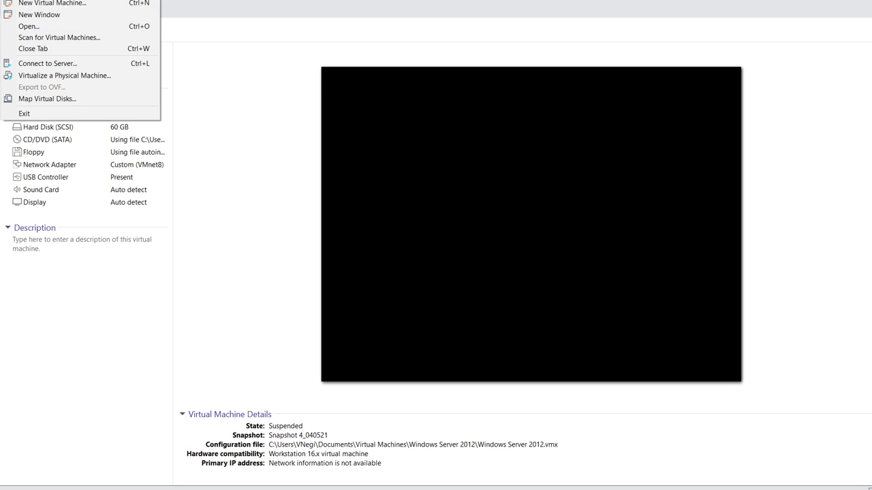
pyautogui.click(24, 4)
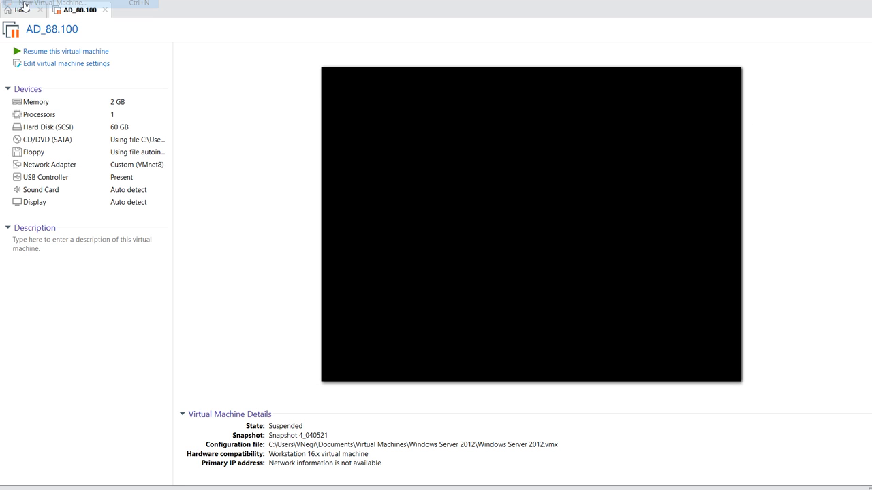
pyautogui.click(501, 343)
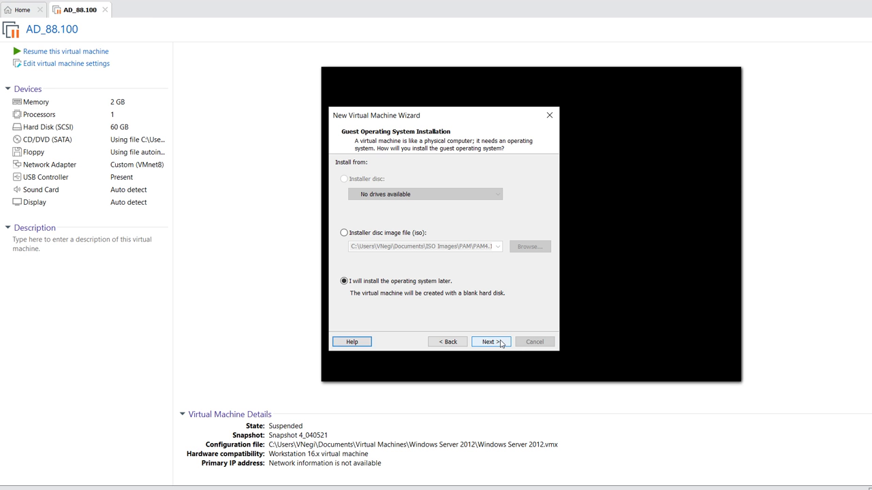
pyautogui.click(368, 234)
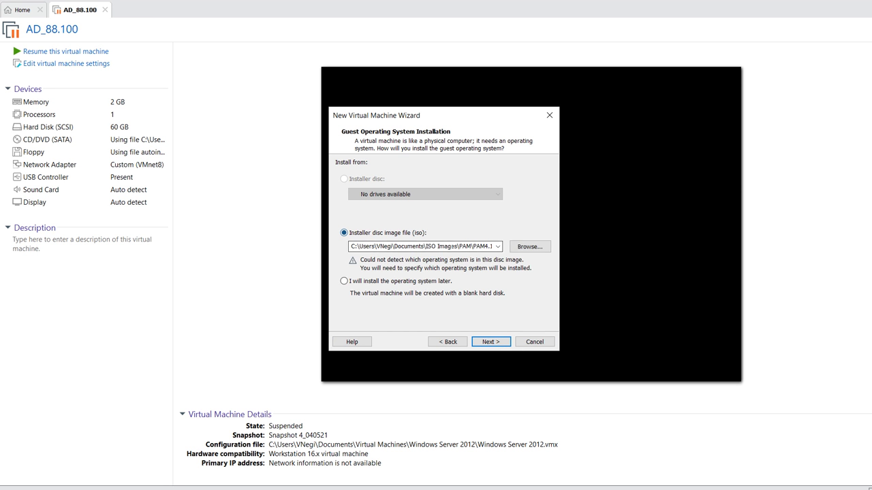
# Select the AdvancedAuthAppliance-6.3-371 ISO from ISO Images > MFA as the installer image
pyautogui.click(529, 247)
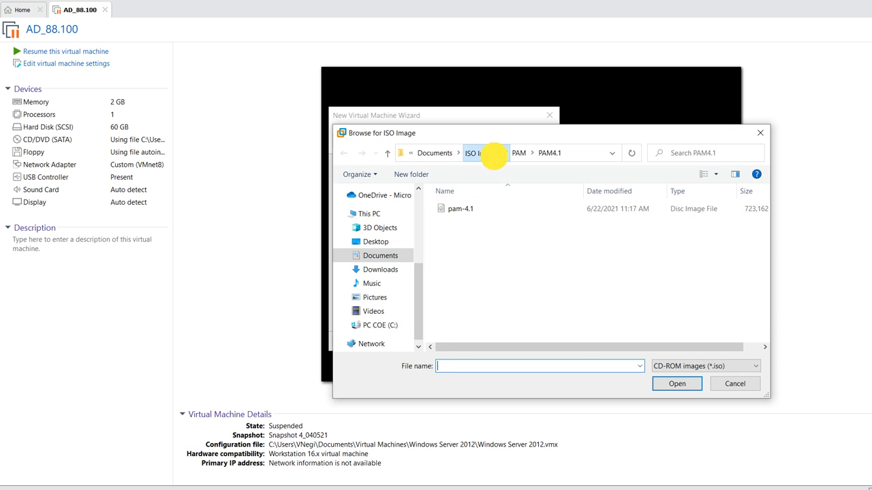
pyautogui.click(487, 153)
pyautogui.scroll(1, 483, 259)
pyautogui.scroll(-2, 482, 256)
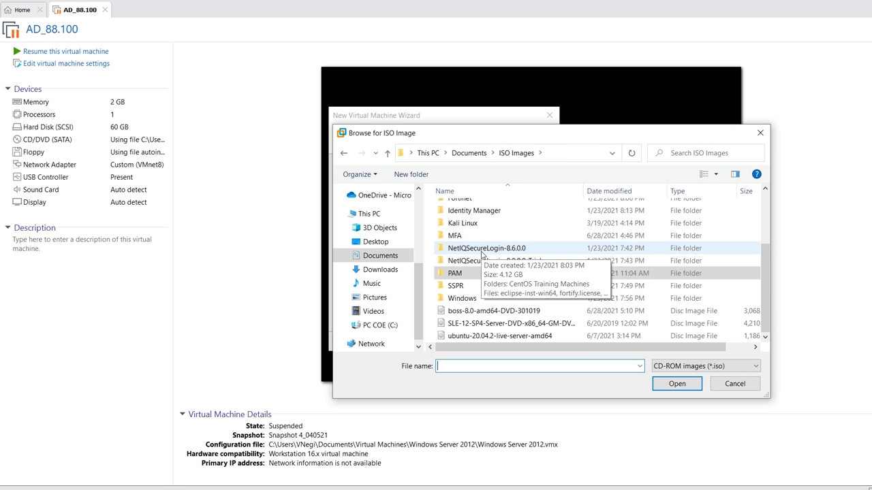
pyautogui.doubleClick(455, 236)
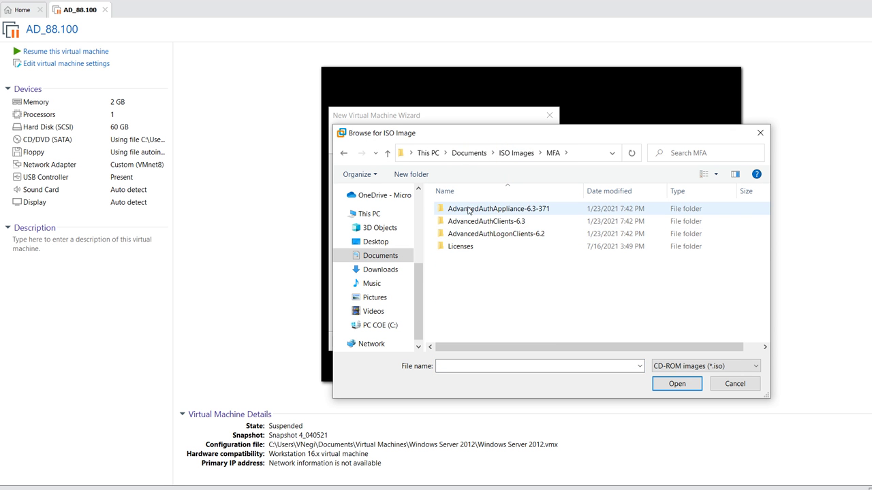
pyautogui.doubleClick(468, 210)
pyautogui.doubleClick(462, 220)
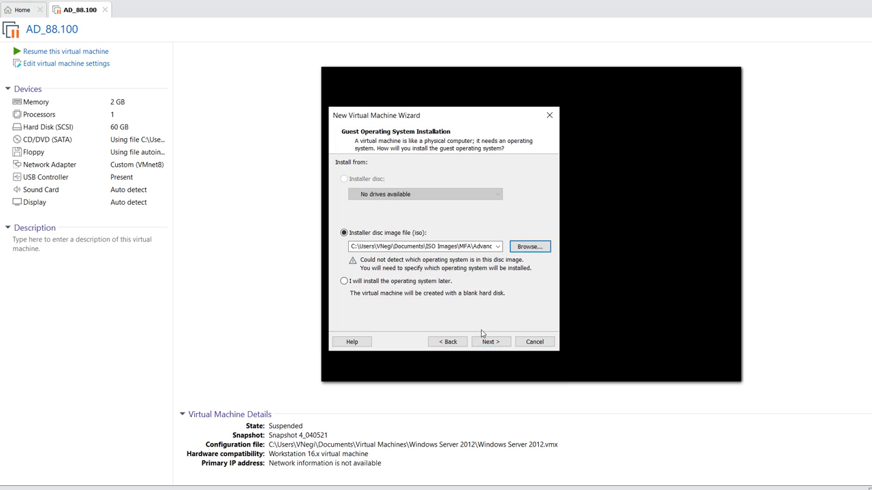
# Choose Linux as the guest operating system with version SUSE Linux 64-bit
pyautogui.click(485, 345)
pyautogui.click(491, 344)
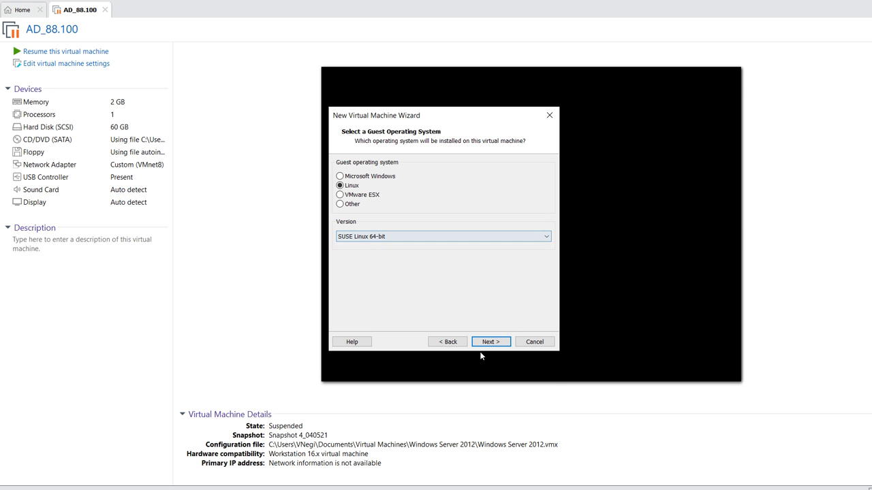
pyautogui.click(450, 237)
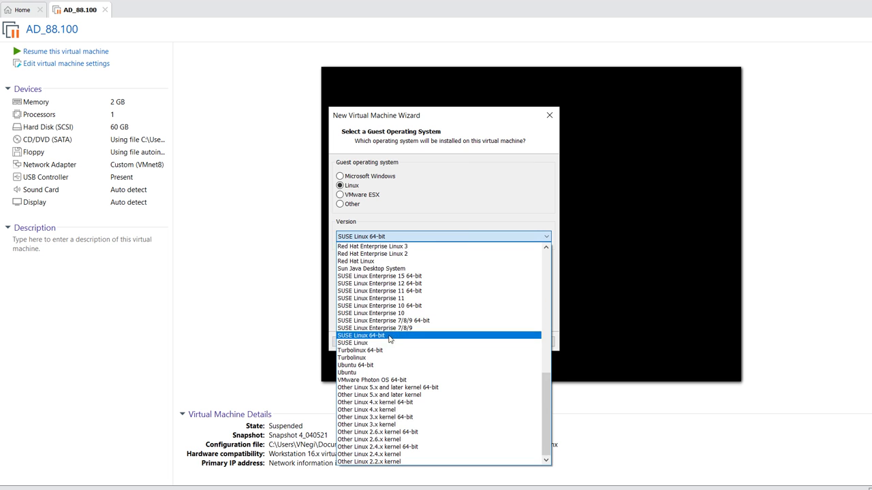
pyautogui.click(389, 324)
# Name the virtual machine New_MFA and set its location folder to New_MFA
pyautogui.click(488, 342)
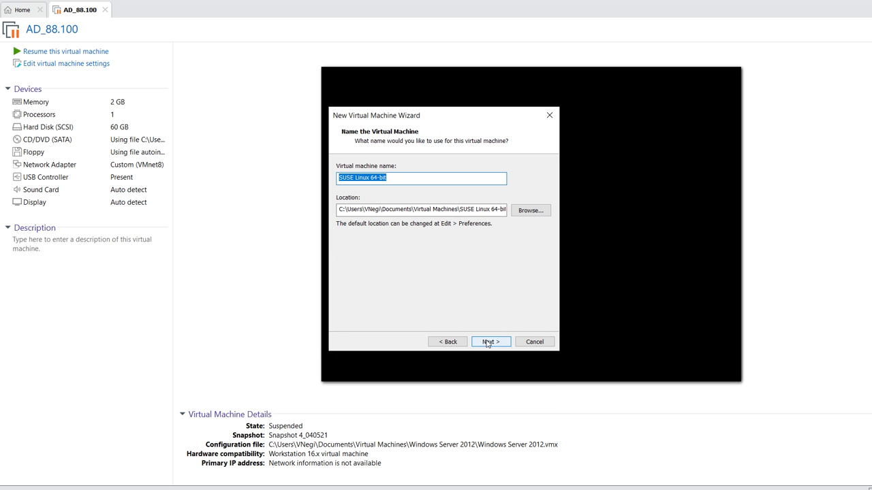
pyautogui.moveTo(459, 209); pyautogui.dragTo(509, 211)
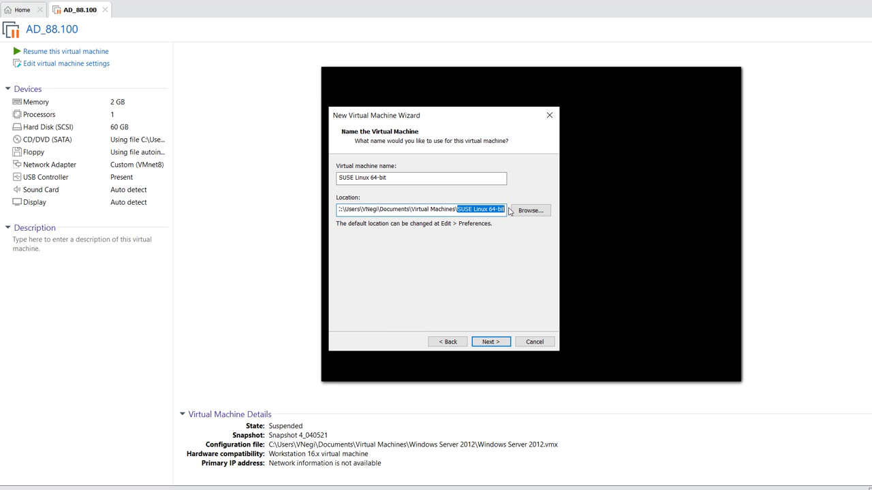
pyautogui.write('New')
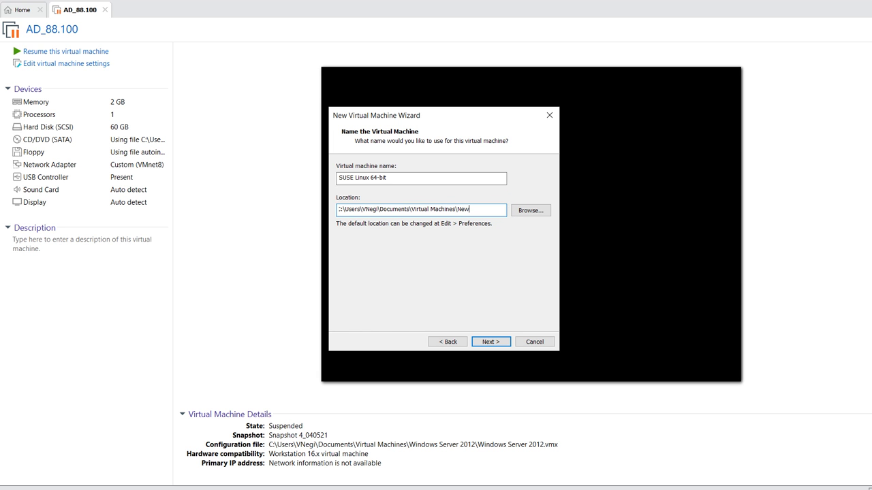
pyautogui.write('_MFA')
pyautogui.moveTo(388, 178); pyautogui.dragTo(325, 190)
pyautogui.write('New_MFA')
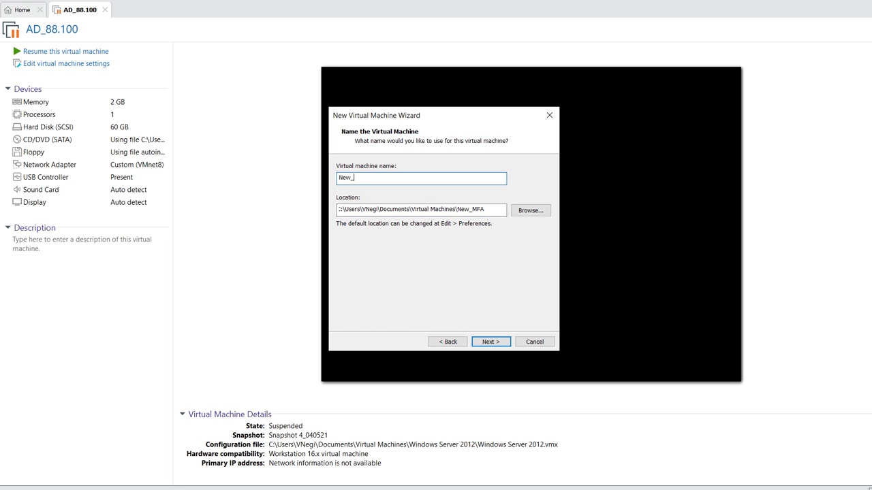
# Give it a 40 GB virtual disk stored as a single file
pyautogui.click(497, 343)
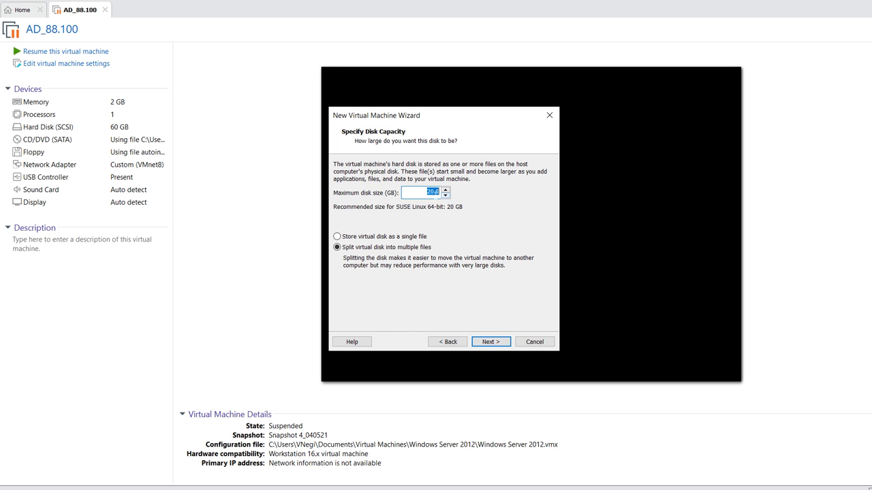
pyautogui.write('40')
pyautogui.click(336, 236)
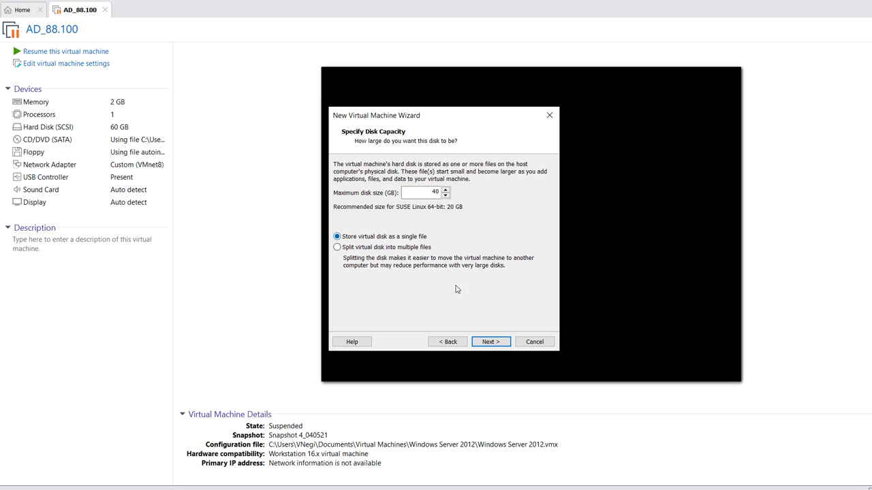
pyautogui.click(497, 342)
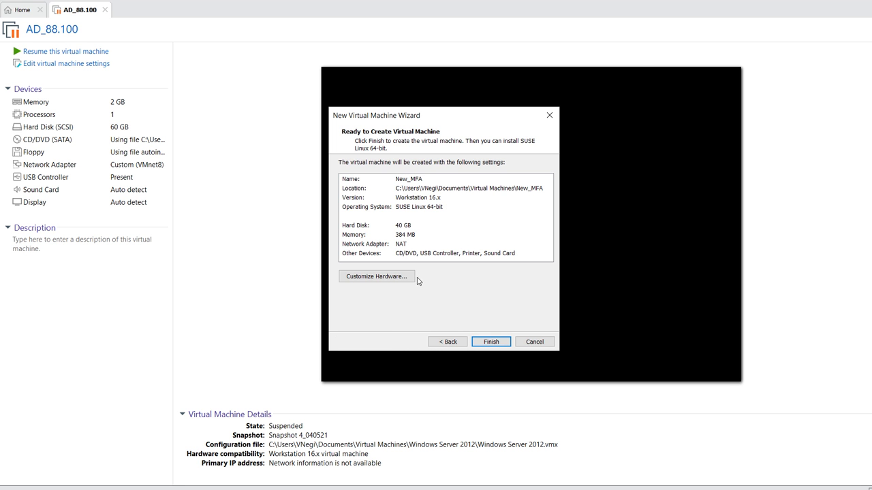
# Raise memory to 4 GB and connect the network adapter to Custom VMnet8 (NAT)
pyautogui.click(398, 279)
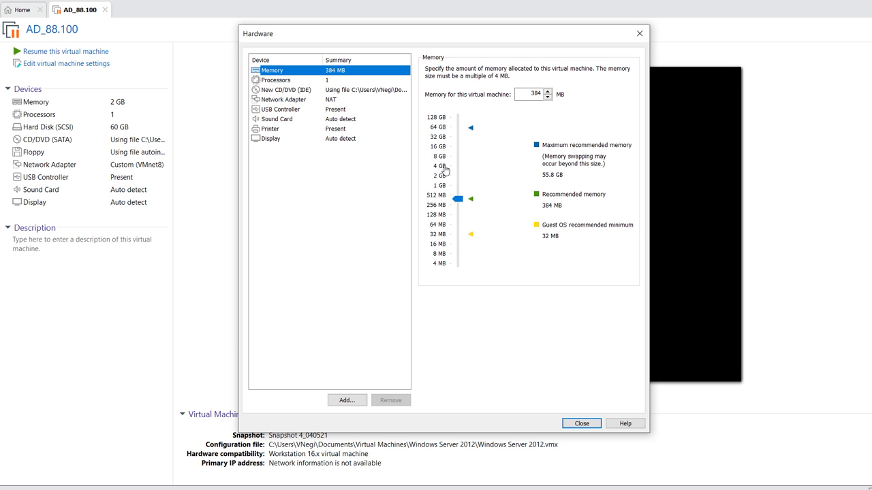
pyautogui.click(443, 168)
pyautogui.click(301, 101)
pyautogui.click(440, 158)
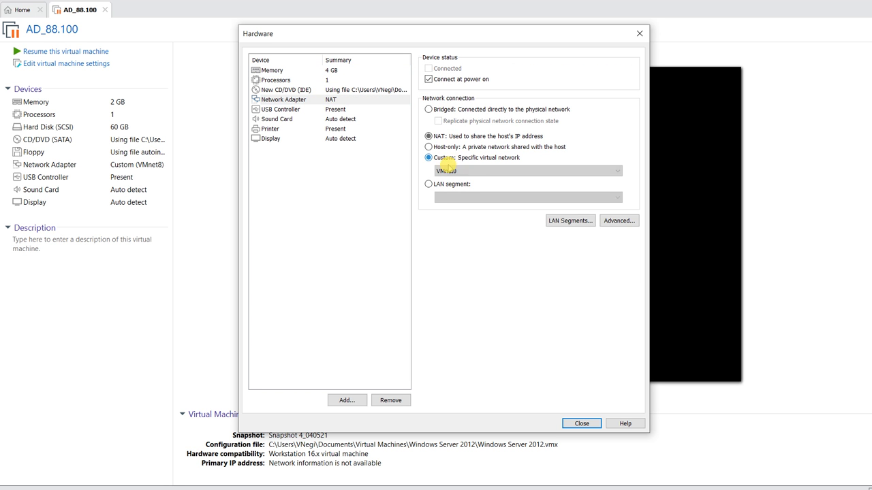
pyautogui.click(451, 172)
pyautogui.click(452, 240)
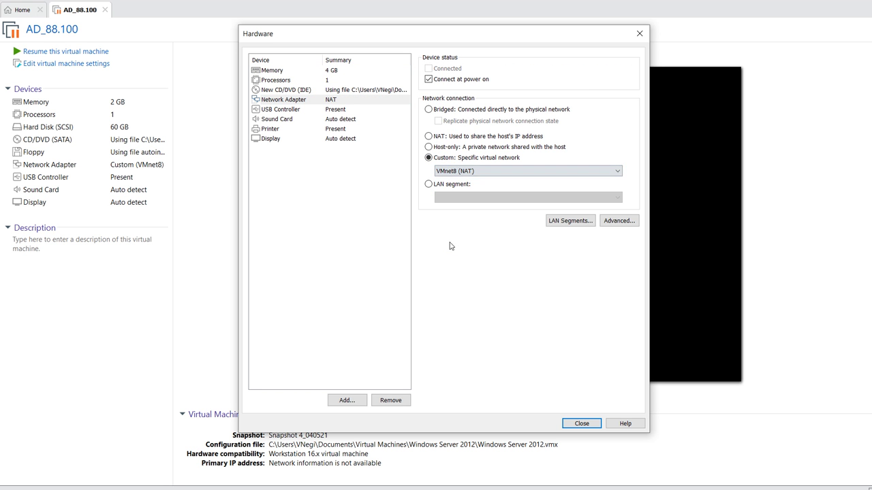
pyautogui.click(579, 423)
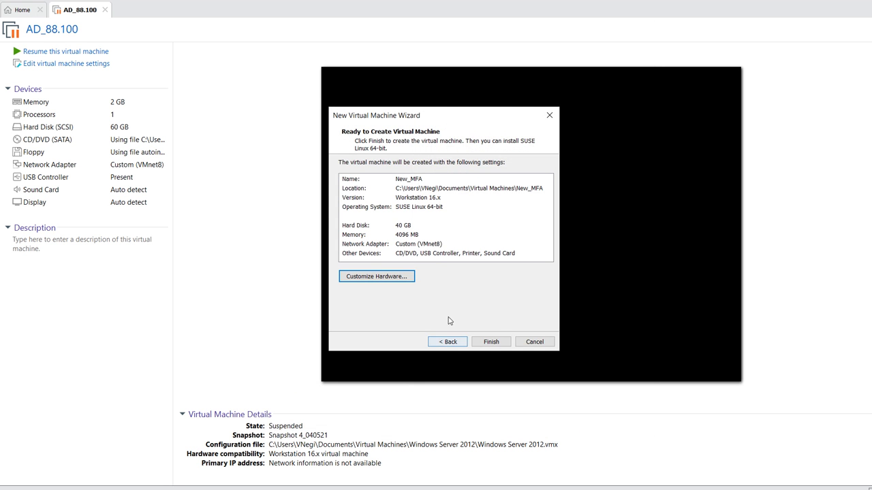
# Finish creating the New_MFA machine and power it on
pyautogui.click(490, 342)
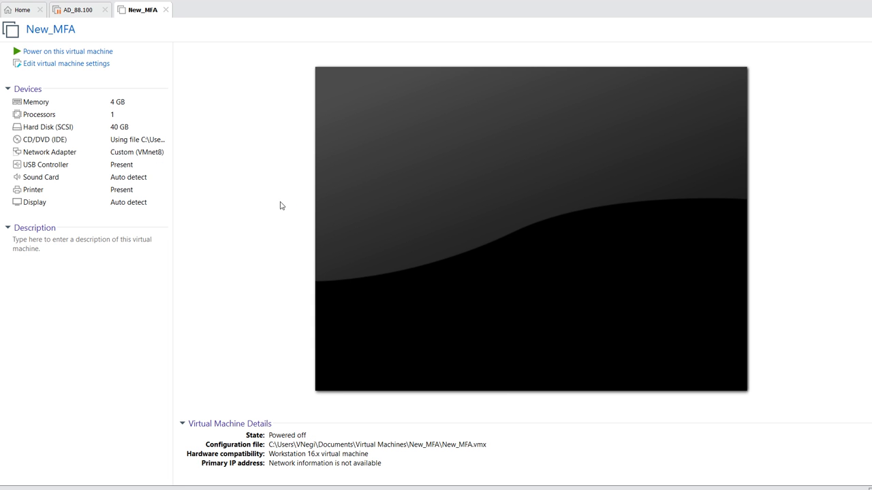
pyautogui.click(68, 55)
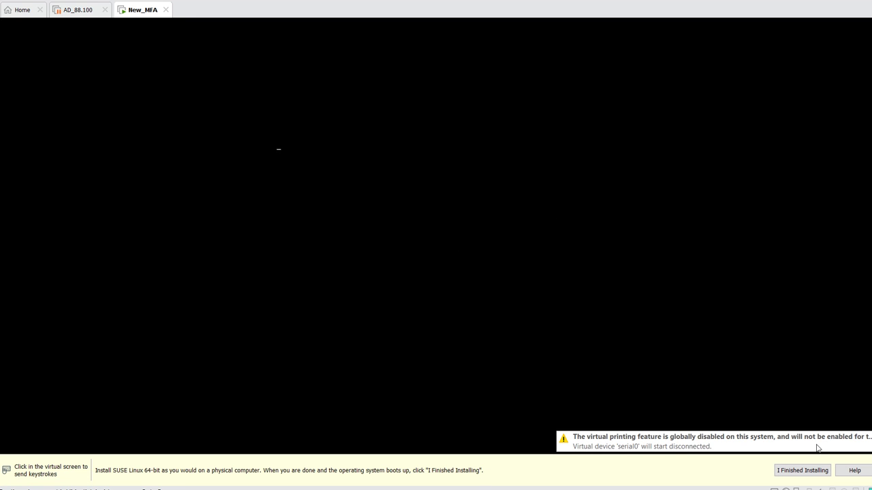
# Stop the boot countdown and launch Install_advancedauthappliance from the boot menu
pyautogui.click(818, 469)
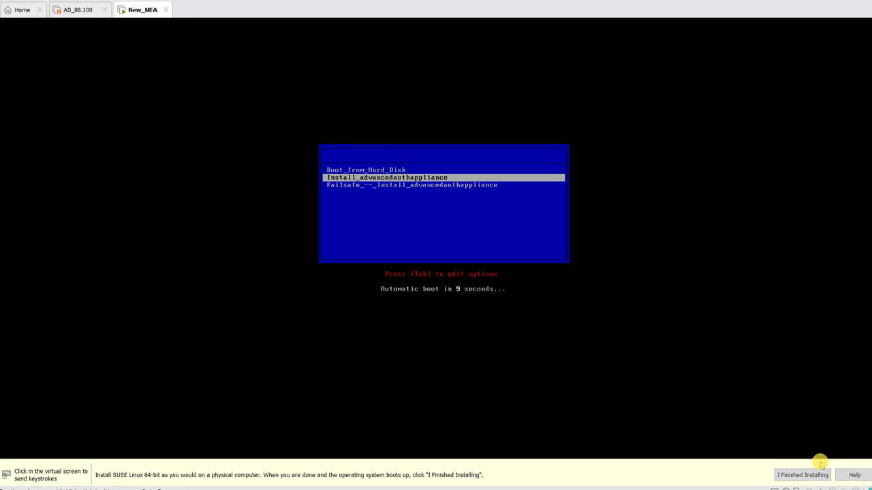
pyautogui.click(510, 275)
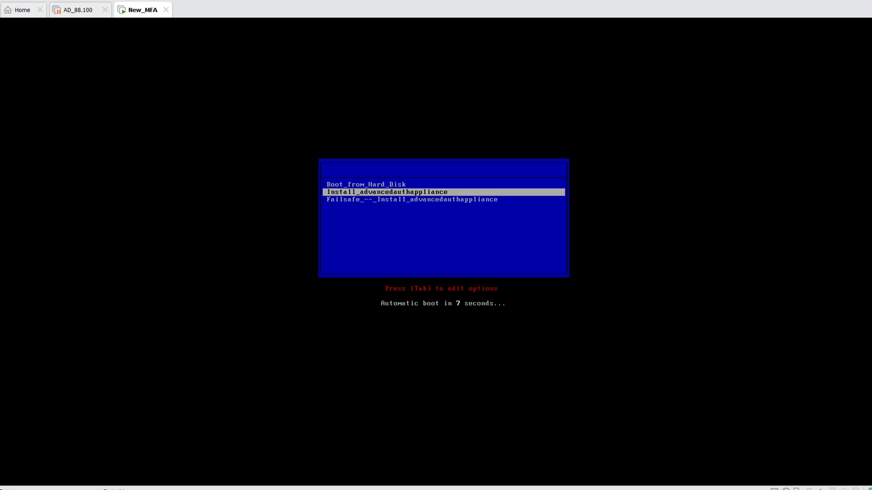
pyautogui.press('Down')
pyautogui.press('Up')
pyautogui.press('Return')
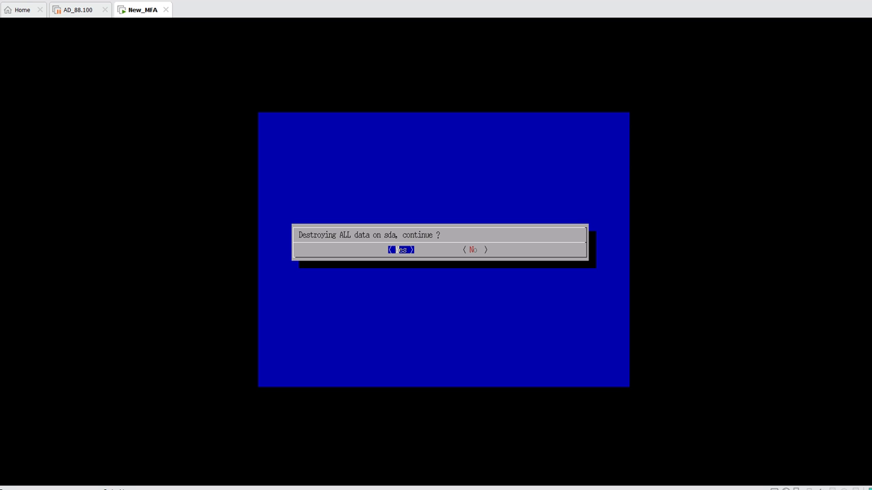
# Confirm wiping sda, let installation finish, and scroll the license text to the bottom
pyautogui.press('Return')
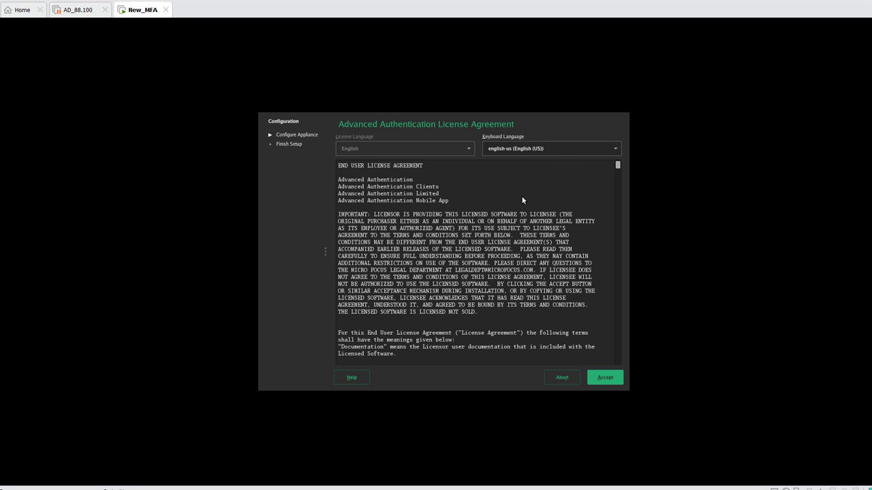
pyautogui.scroll(-6, 522, 196)
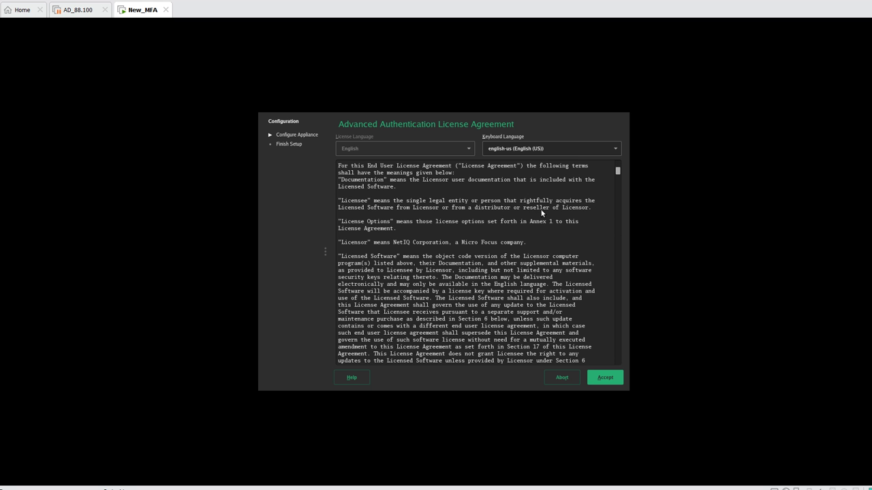
pyautogui.moveTo(617, 174); pyautogui.dragTo(601, 389)
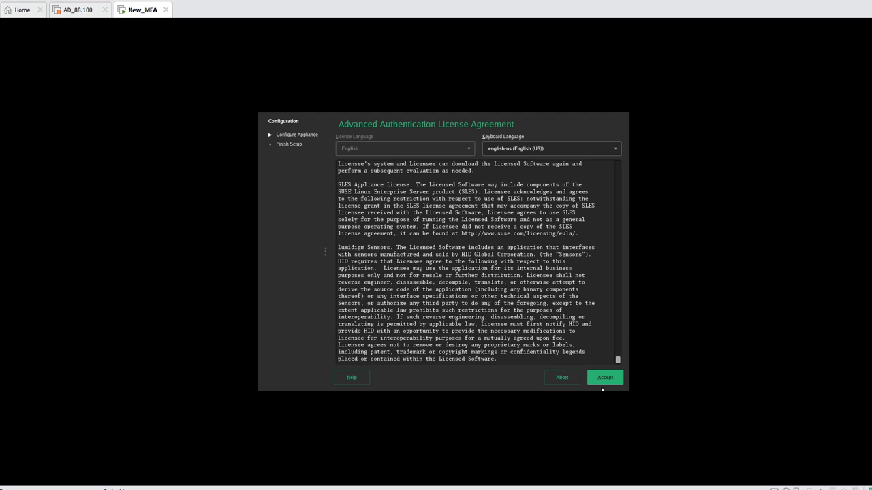
# Accept the license, enter and confirm the root and vaadmin passwords, then continue
pyautogui.click(603, 379)
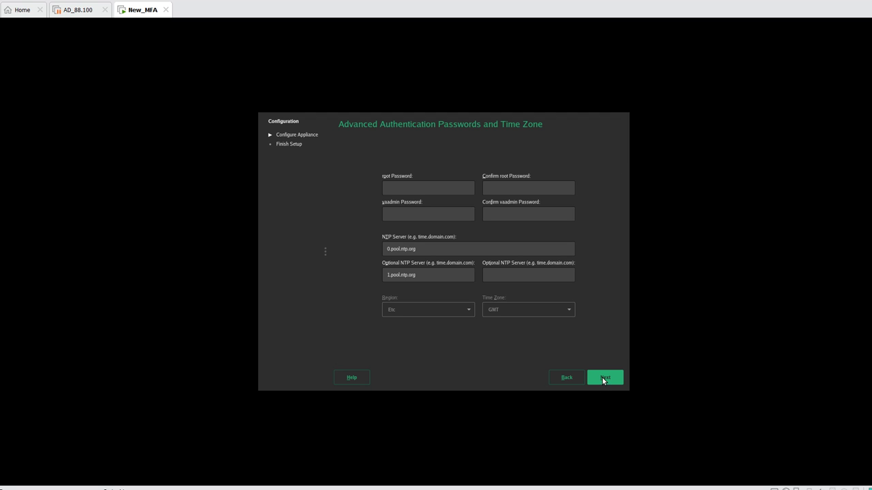
pyautogui.click(431, 191)
pyautogui.write('********************')
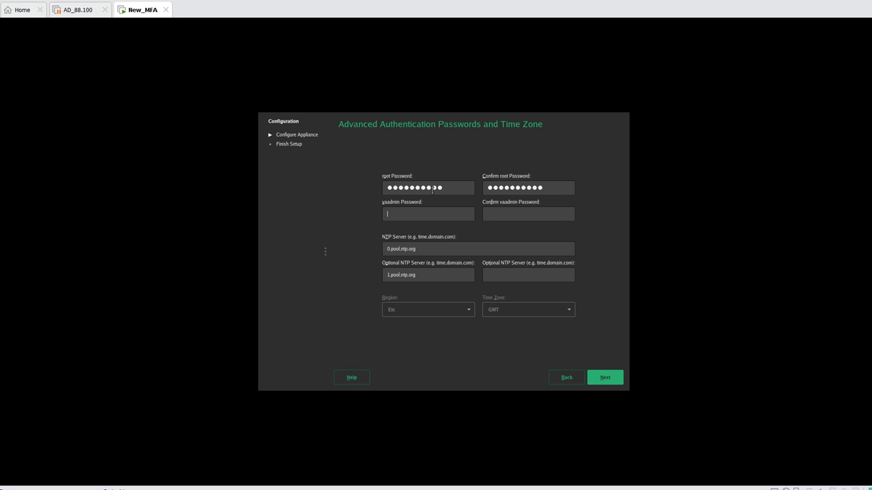
pyautogui.write('**********')
pyautogui.press('Tab')
pyautogui.write('**********')
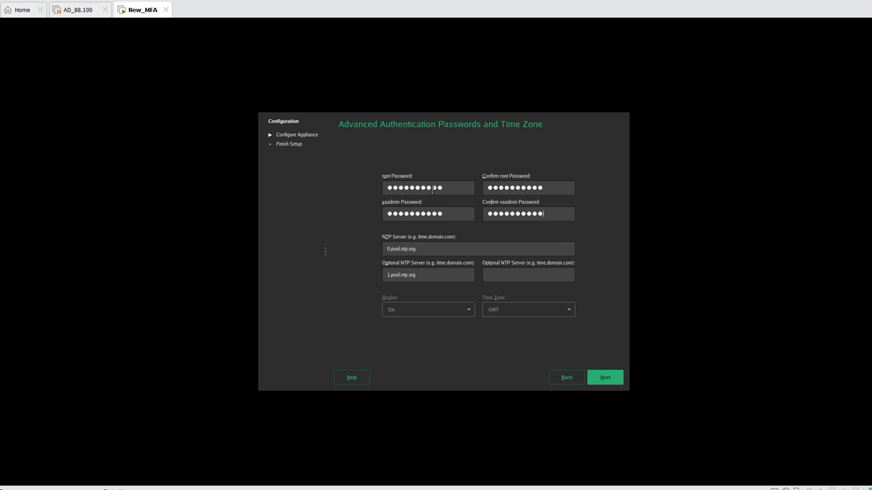
pyautogui.press('Tab')
pyautogui.click(603, 377)
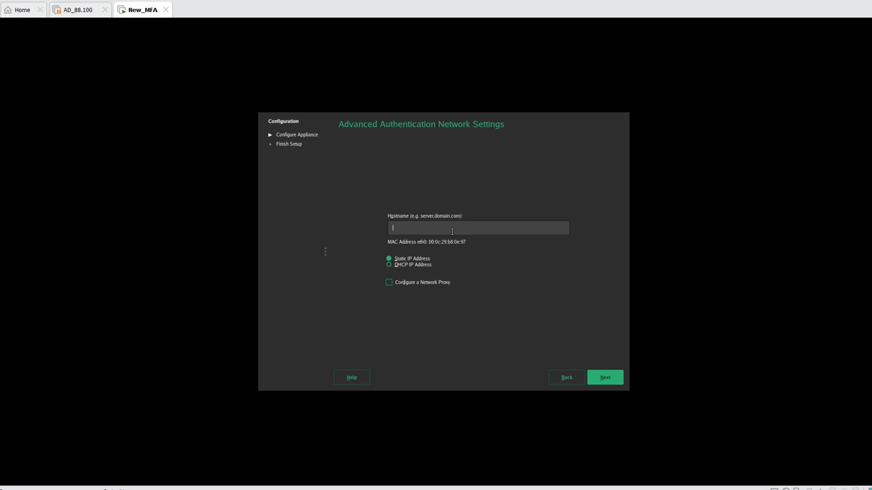
# Enter mfa.demo.local as the hostname, keeping Static IP Address selected
pyautogui.write('mfa.demo.local')
# Give the appliance IP 192.168.88.222, mask 255.255.255.0, DNS 192.168.88.100 and 192.168.88.2, and apply
pyautogui.click(604, 378)
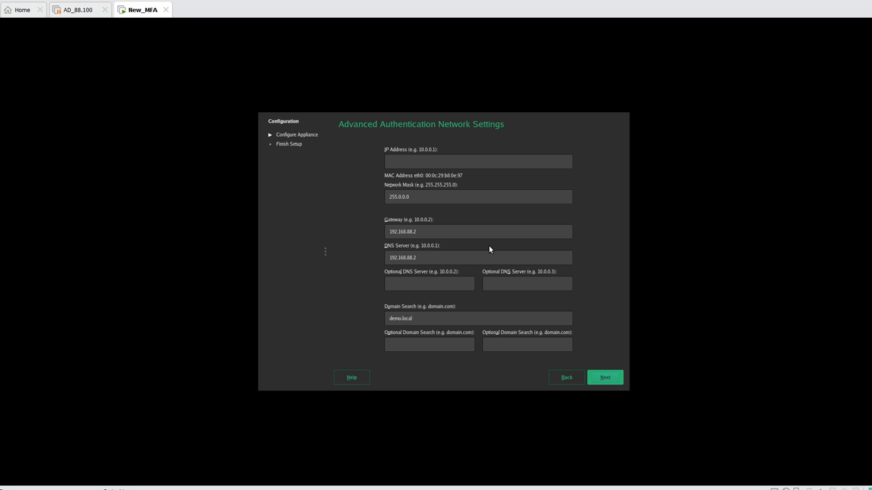
pyautogui.click(448, 160)
pyautogui.write('192.168.88.222')
pyautogui.press('Tab')
pyautogui.write('255.255.2')
pyautogui.write('55.')
pyautogui.write('0')
pyautogui.write('100')
pyautogui.click(424, 285)
pyautogui.write('192.168.88.2')
pyautogui.click(602, 379)
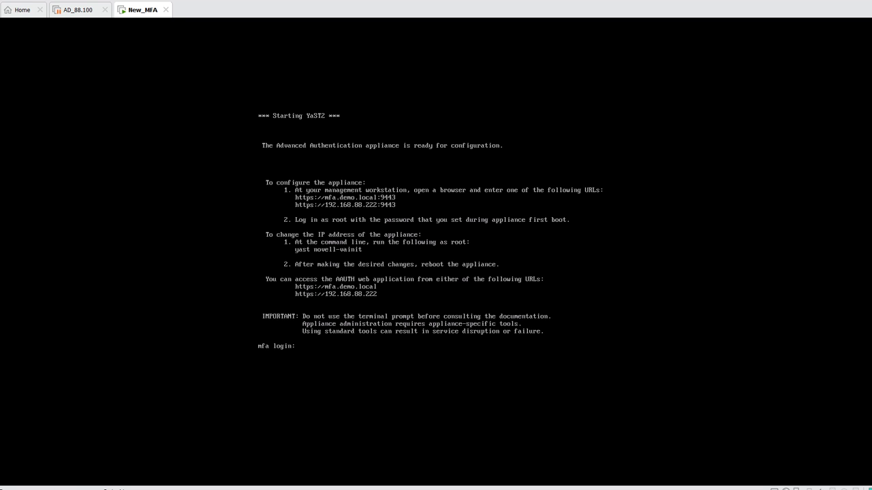
# Log in to the appliance console as root
pyautogui.write('root')
pyautogui.press('Return')
pyautogui.press('Return')
pyautogui.press('Return')
pyautogui.press('Return')
pyautogui.press('Return')
pyautogui.write('hostname')
# Run hostname, ifconfig and date to check the name mfa, interfaces and clock, then enter yas
pyautogui.press('Return')
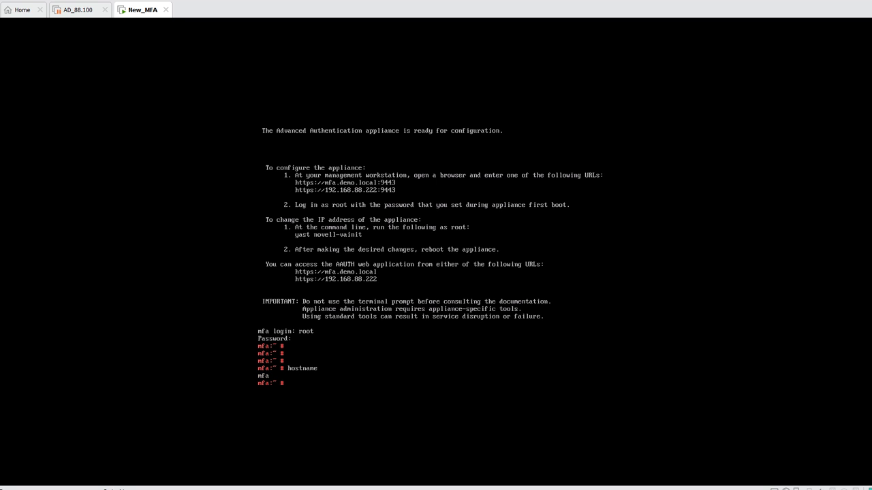
pyautogui.write('ifconfig')
pyautogui.press('Return')
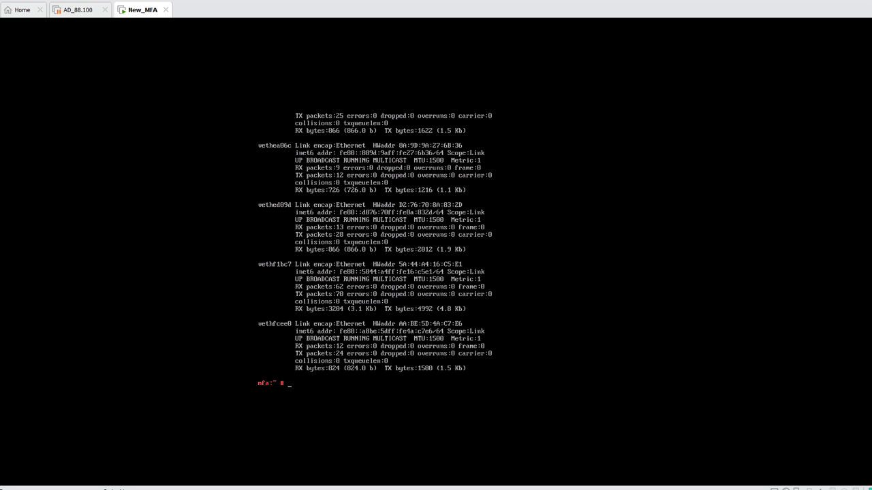
pyautogui.write('date')
pyautogui.press('Return')
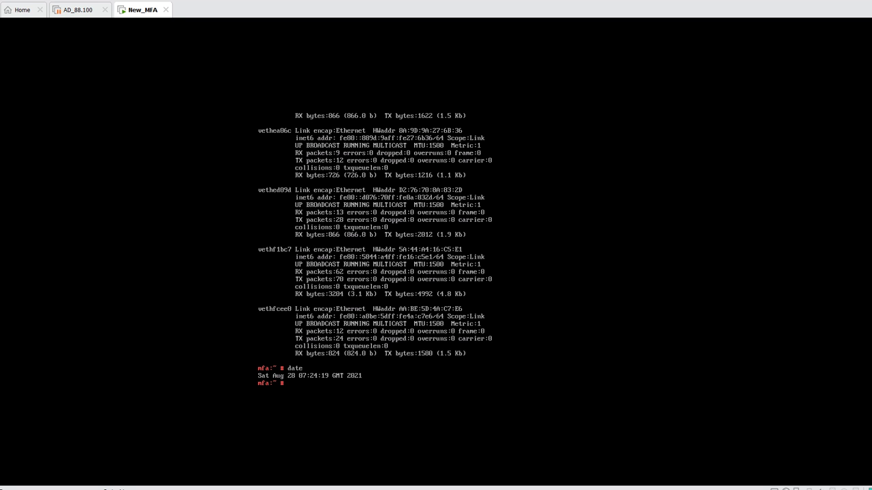
pyautogui.press('Return')
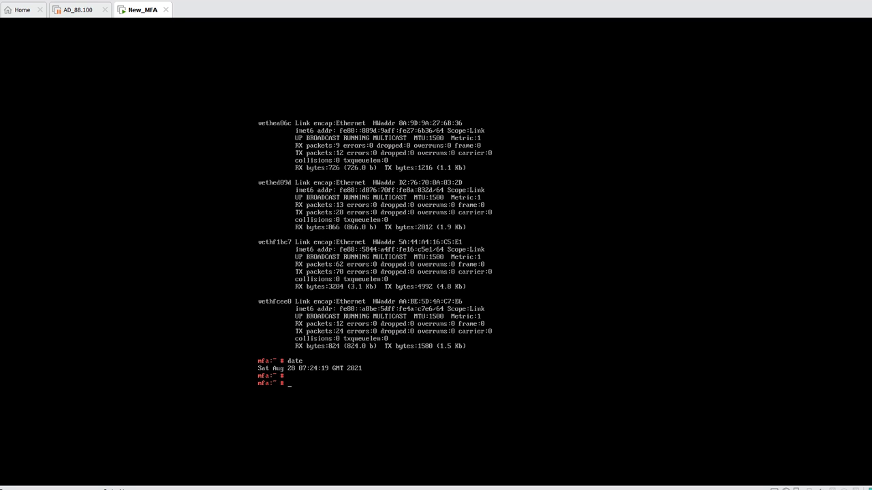
pyautogui.press('Return')
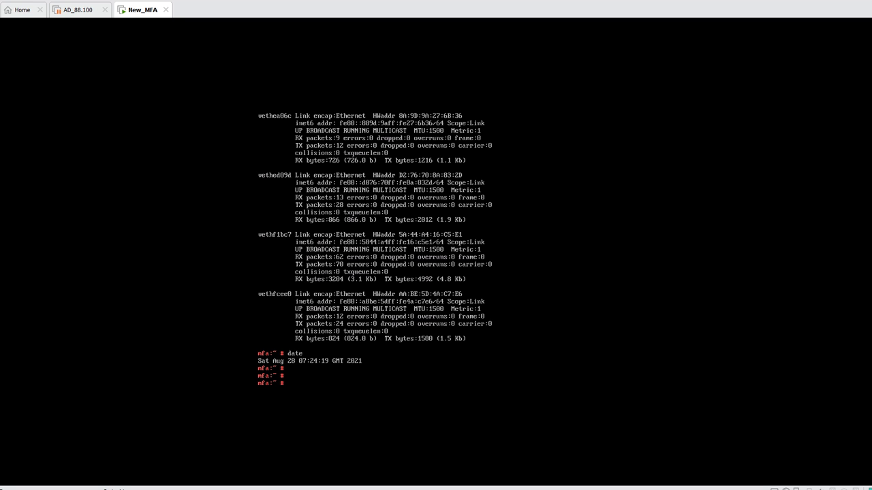
pyautogui.write('yast')
# Launch YaST and start the System > Date and Time module
pyautogui.press('Return')
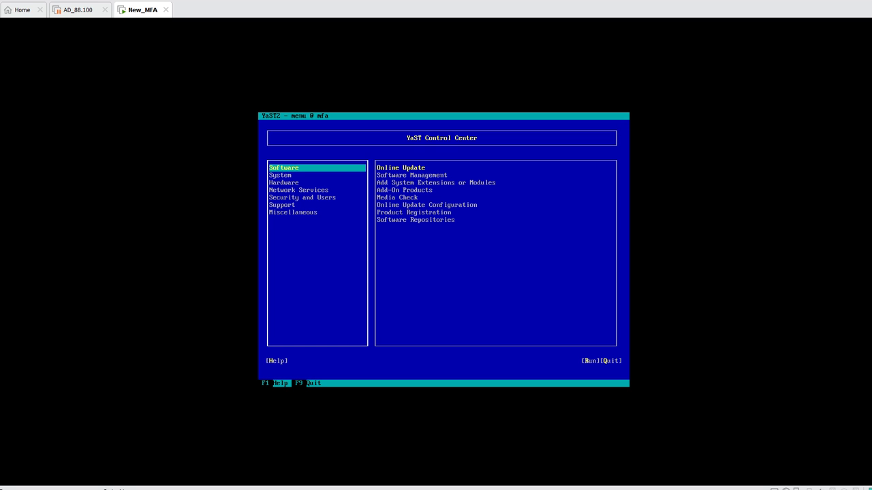
pyautogui.press('Down')
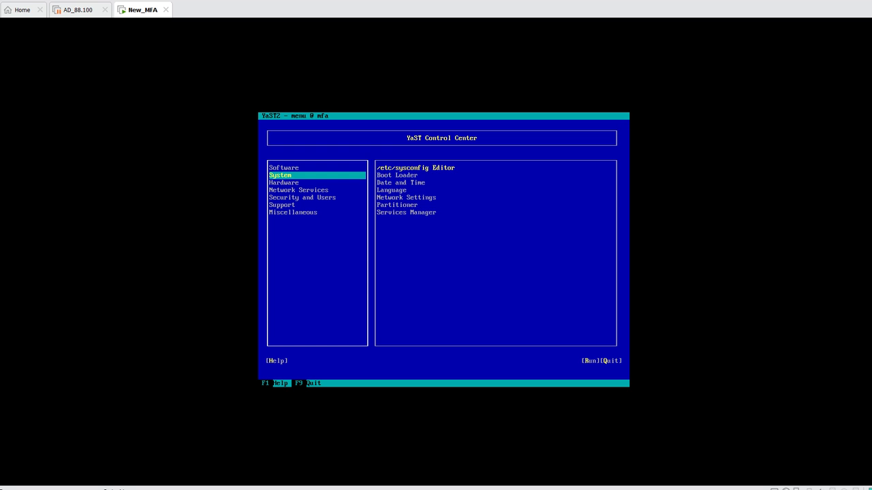
pyautogui.press('Down')
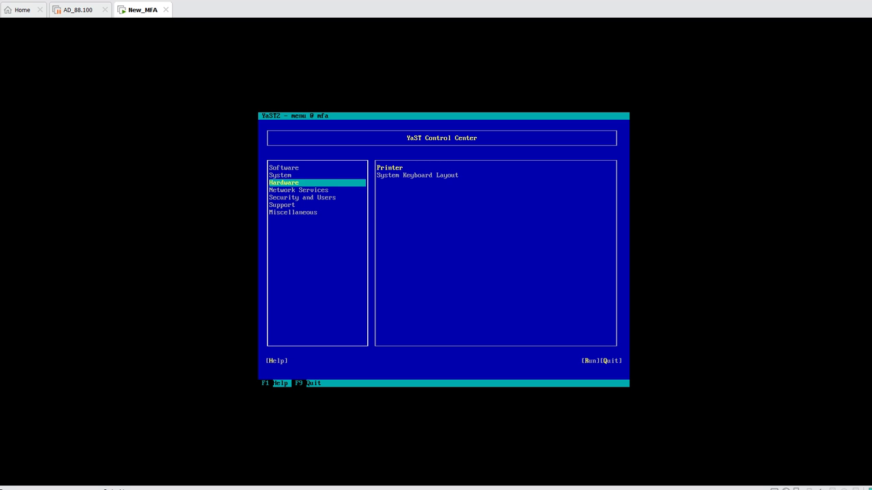
pyautogui.press('Up')
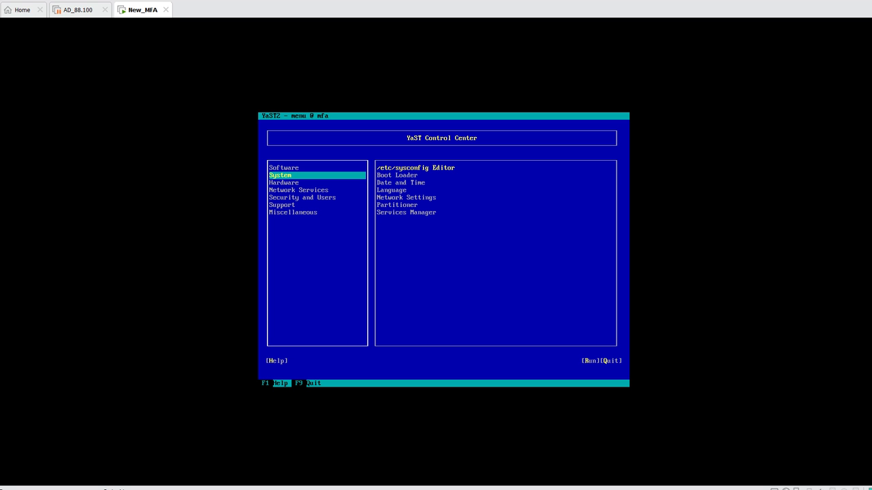
pyautogui.press('Tab')
pyautogui.press('Down')
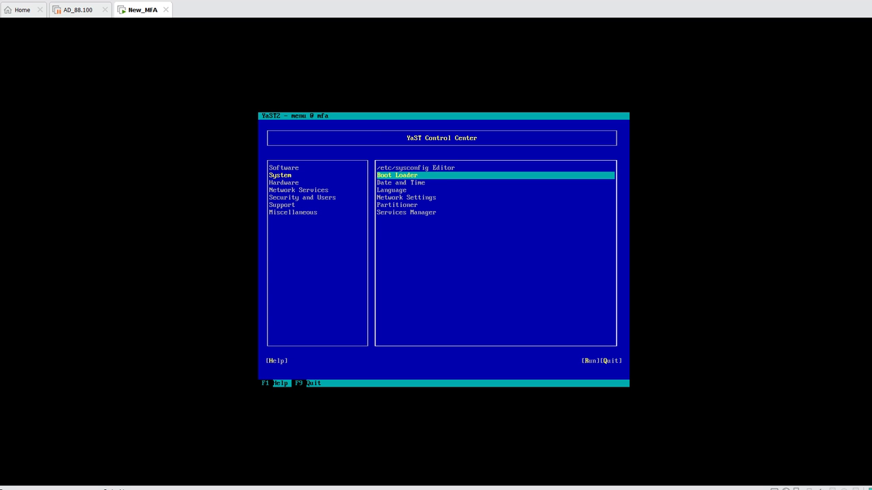
pyautogui.press('Down')
pyautogui.press('Return')
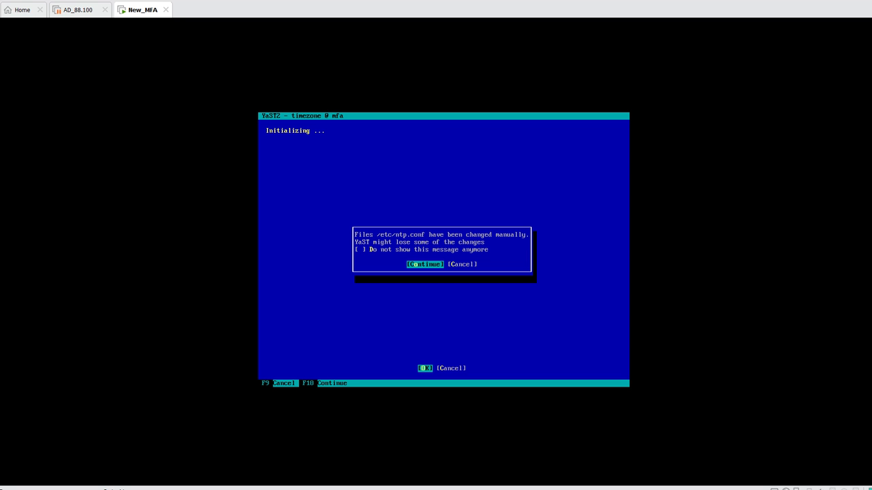
# Dismiss the ntp.conf warning and select Asia / Kolkata as the time zone
pyautogui.press('Return')
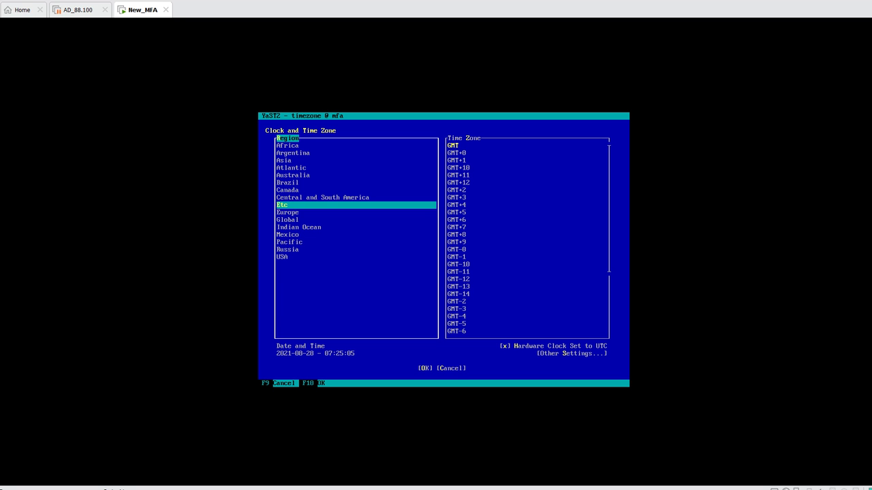
pyautogui.press('Up')
pyautogui.press('Up')
pyautogui.press('Up')
pyautogui.press('Up')
pyautogui.press('Up')
pyautogui.press('Up')
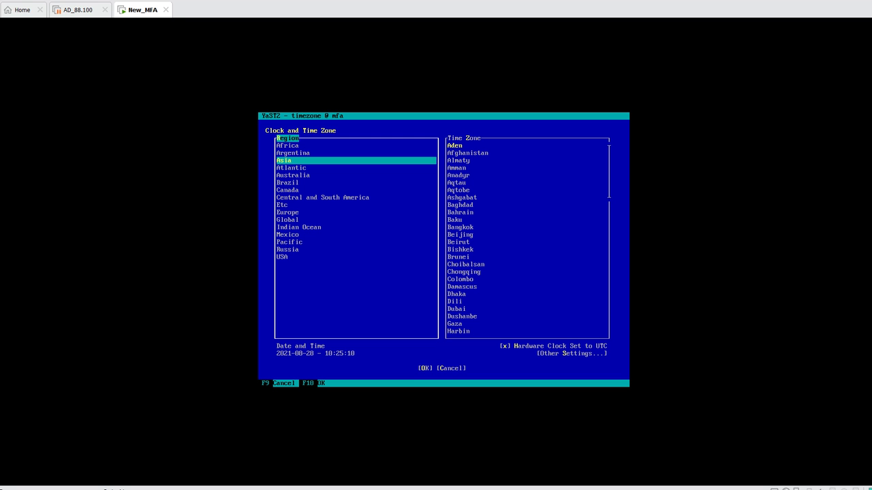
pyautogui.press('Tab')
pyautogui.press('Down')
pyautogui.press('Down')
pyautogui.press('Down')
pyautogui.press('Down')
pyautogui.press('Down')
pyautogui.press('Down')
pyautogui.press('Down')
pyautogui.press('Down')
pyautogui.press('Down')
pyautogui.press('Down')
pyautogui.press('Down')
pyautogui.press('Down')
pyautogui.press('Down')
pyautogui.press('Down')
pyautogui.press('Down')
pyautogui.press('Down')
pyautogui.press('Down')
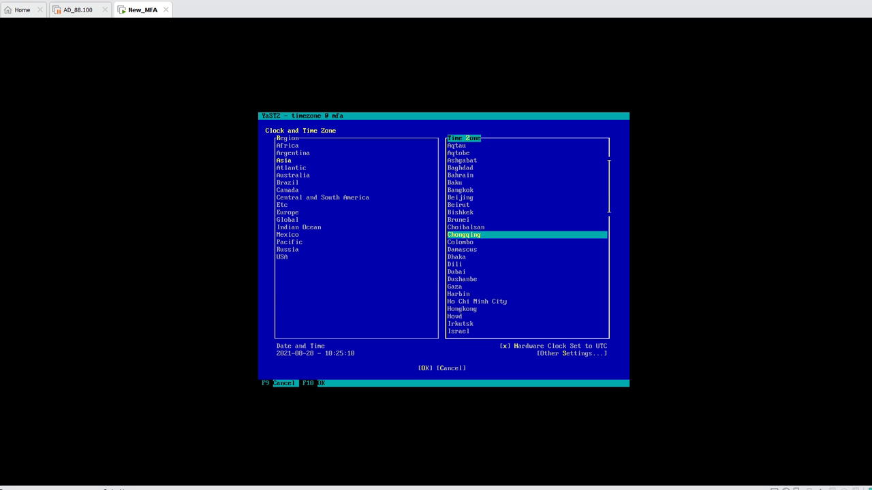
pyautogui.press('Down')
pyautogui.press('Down')
pyautogui.press('Down')
pyautogui.press('Down')
pyautogui.press('Down')
pyautogui.press('Down')
pyautogui.press('Down')
pyautogui.press('Down')
pyautogui.press('Down')
pyautogui.press('Down')
pyautogui.press('Down')
pyautogui.press('Down')
pyautogui.press('Down')
pyautogui.press('Down')
pyautogui.press('Down')
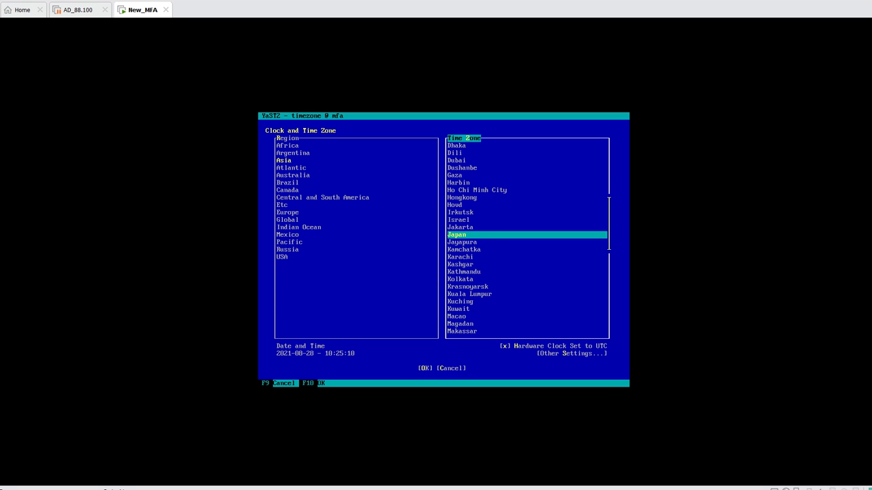
pyautogui.press('Down')
pyautogui.press('Down')
pyautogui.press('Down')
pyautogui.press('Down')
pyautogui.press('Down')
pyautogui.press('Down')
pyautogui.press('Down')
pyautogui.press('Down')
pyautogui.press('Down')
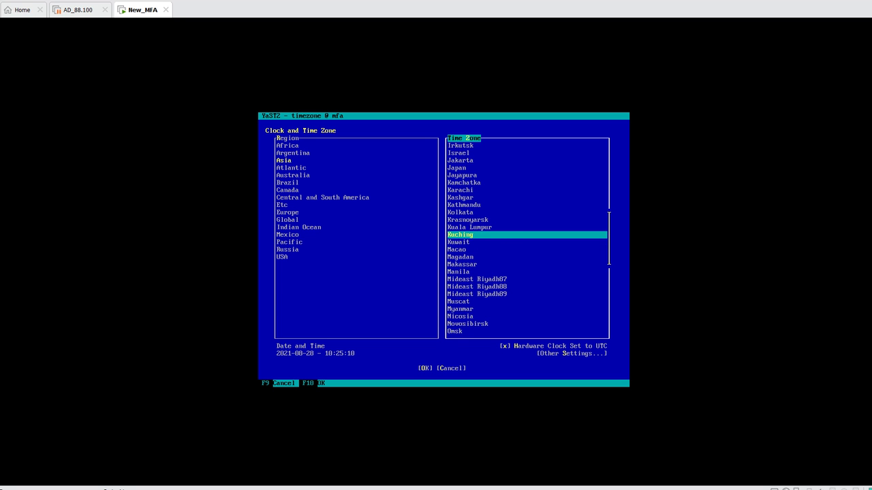
pyautogui.press('Up')
pyautogui.press('Up')
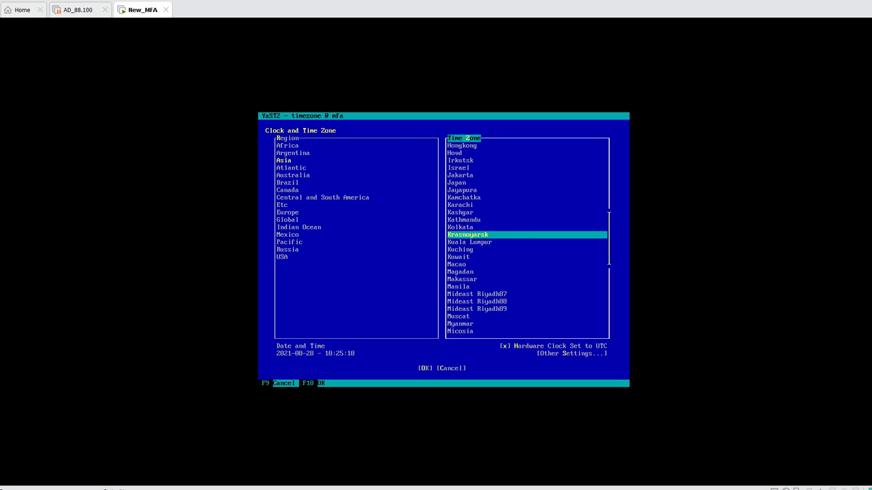
pyautogui.press('Up')
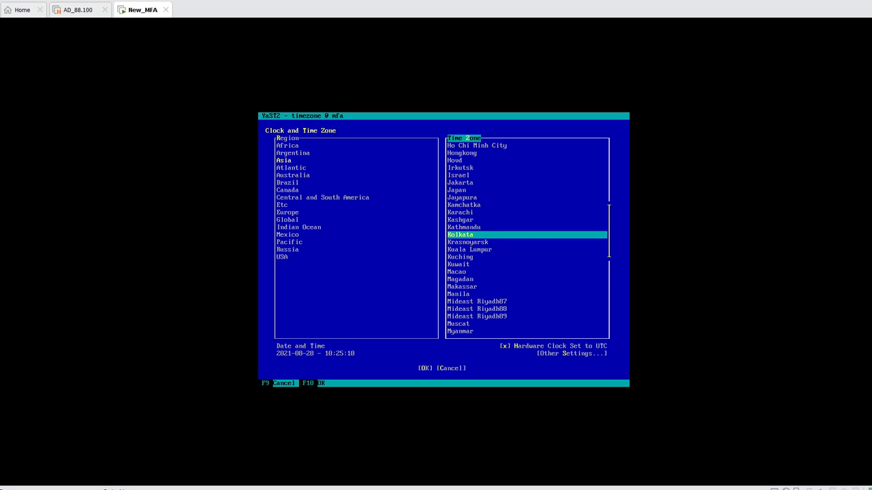
pyautogui.press('Tab')
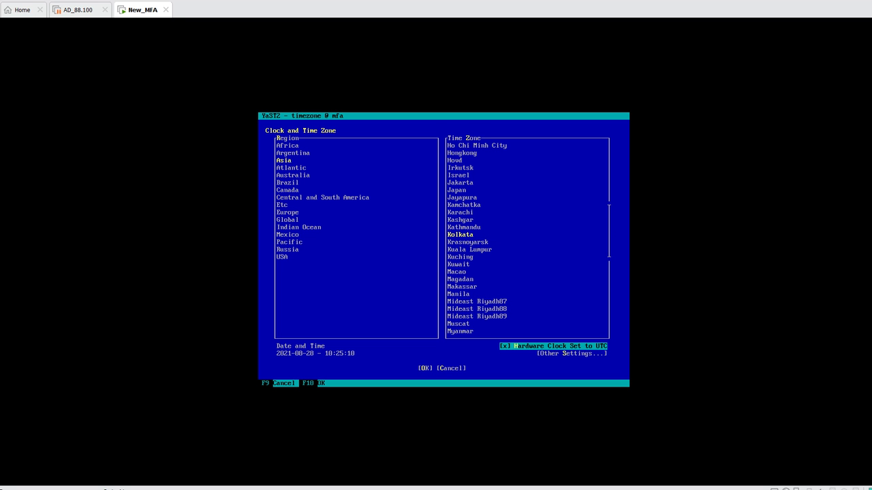
pyautogui.press('Tab')
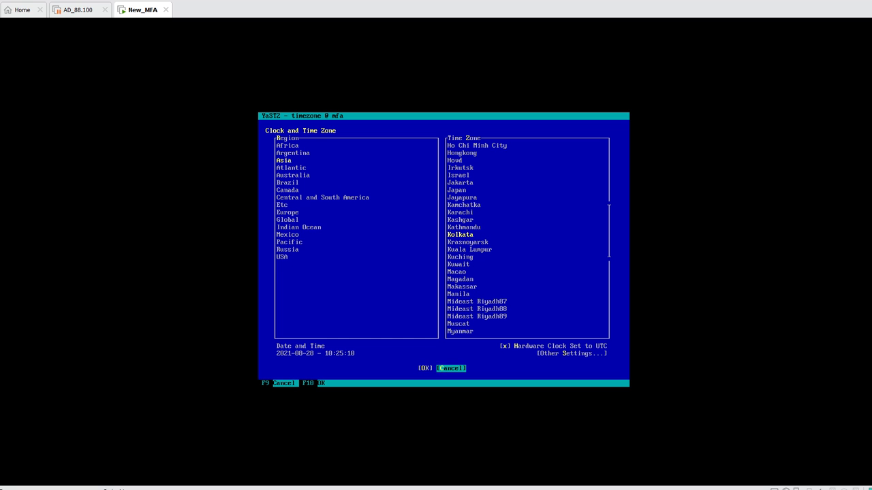
pyautogui.hotkey('shift', 'Tab')
# Save the Kolkata time zone and quit YaST to the shell
pyautogui.press('Return')
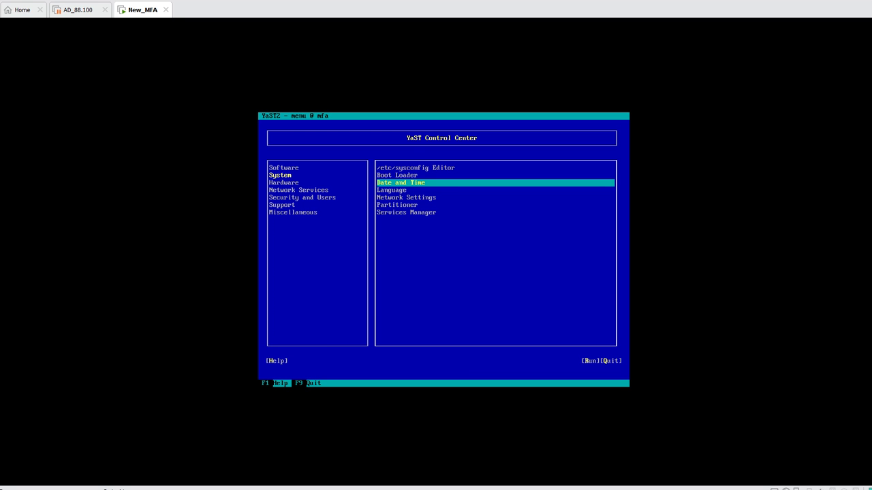
pyautogui.press('Tab')
pyautogui.press('Tab')
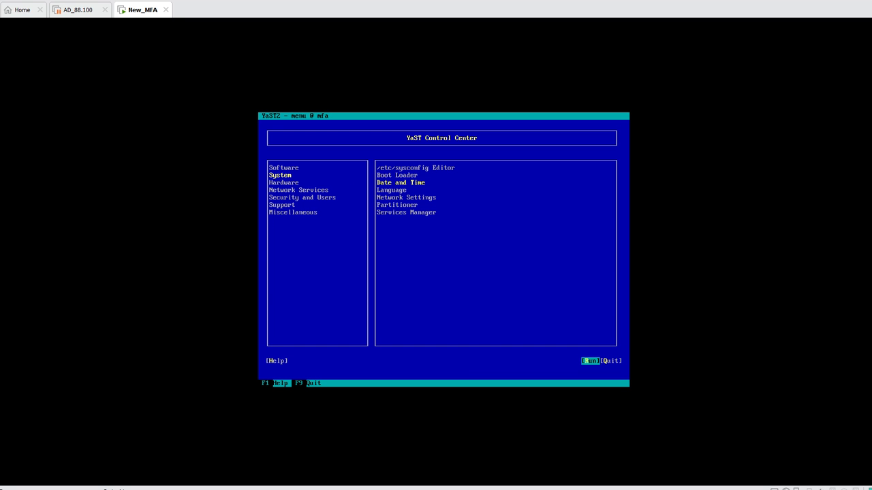
pyautogui.press('Tab')
pyautogui.press('Return')
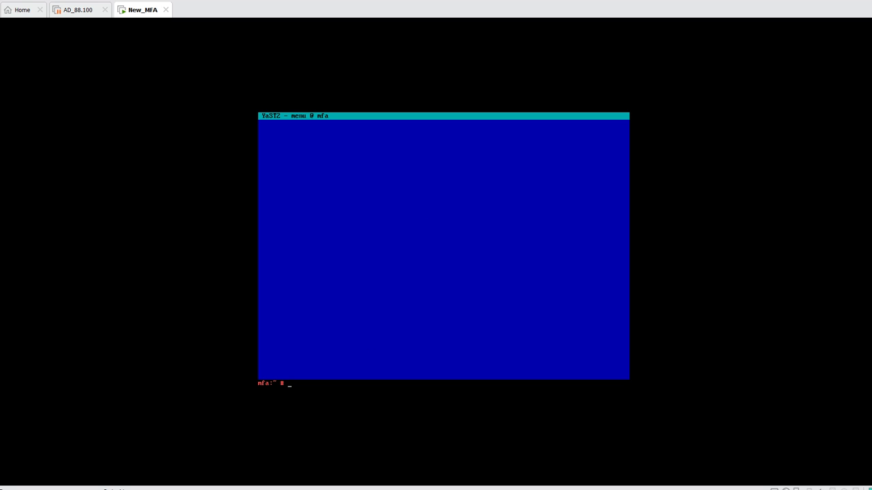
# Clear the terminal and run date to confirm the time now shows IST
pyautogui.press('Return')
pyautogui.press('Return')
pyautogui.press('Return')
pyautogui.write('clear')
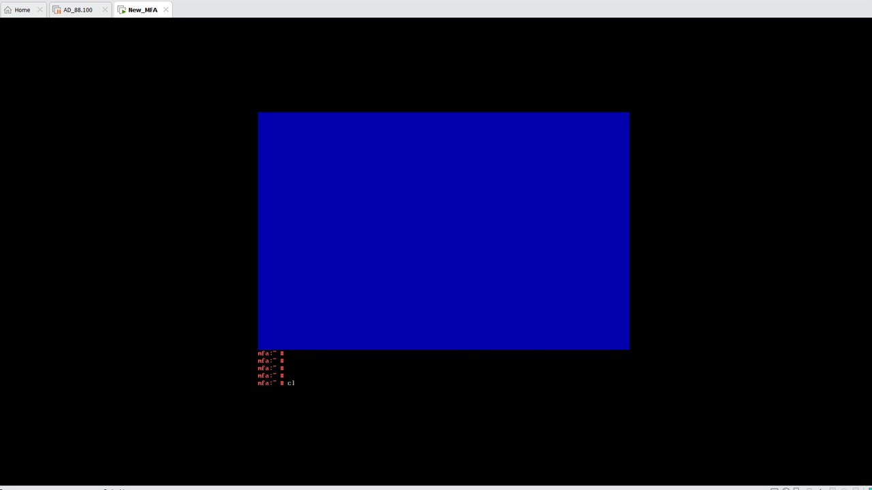
pyautogui.press('Return')
pyautogui.press('Return')
pyautogui.press('Return')
pyautogui.press('Return')
pyautogui.press('Return')
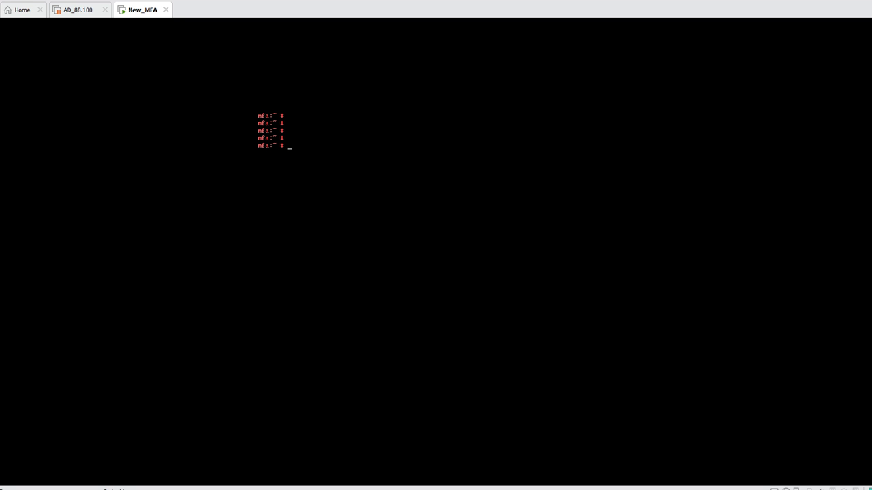
pyautogui.write('dtate')
pyautogui.press('Return')
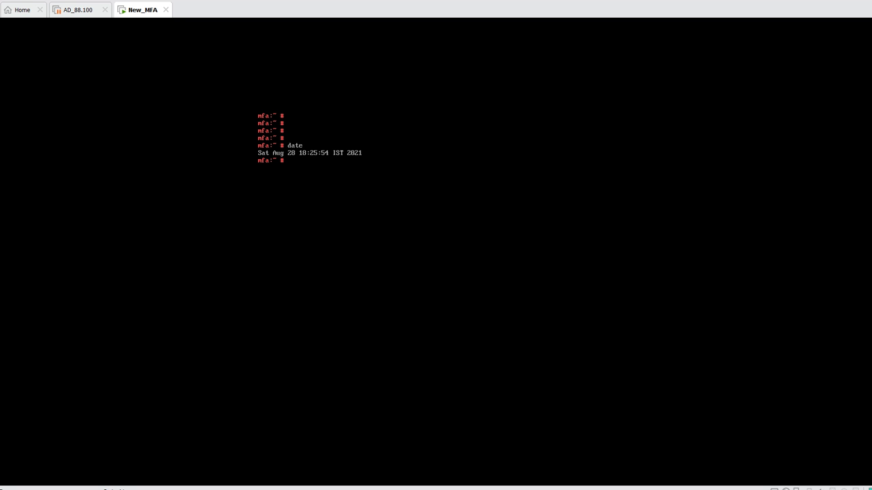
pyautogui.press('Return')
pyautogui.press('Return')
pyautogui.press('Return')
pyautogui.press('Return')
# Open the MFA appliance bookmark in a new incognito Chrome window, bypassing the certificate warning
pyautogui.rightClick(65, 489)
pyautogui.click(57, 438)
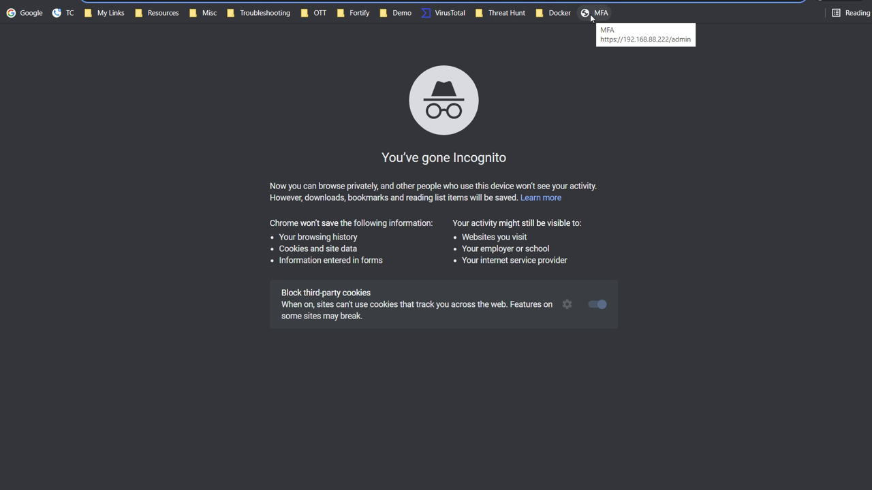
pyautogui.click(591, 15)
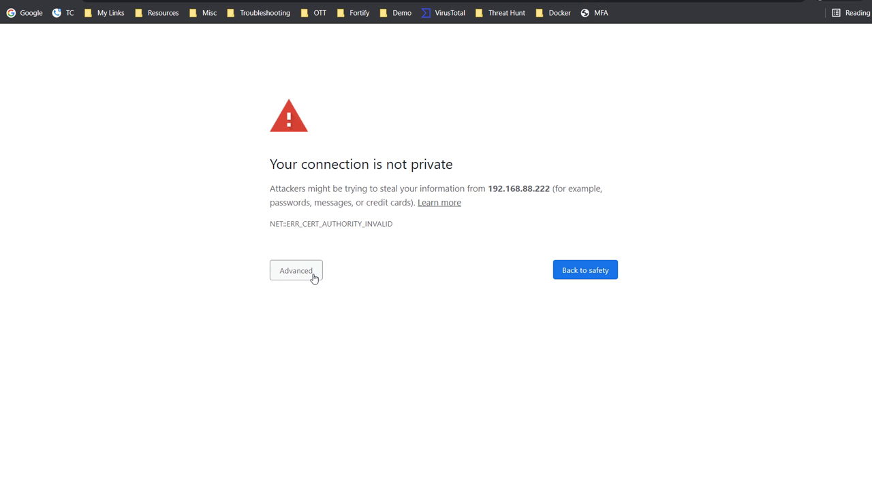
pyautogui.click(314, 277)
pyautogui.click(318, 359)
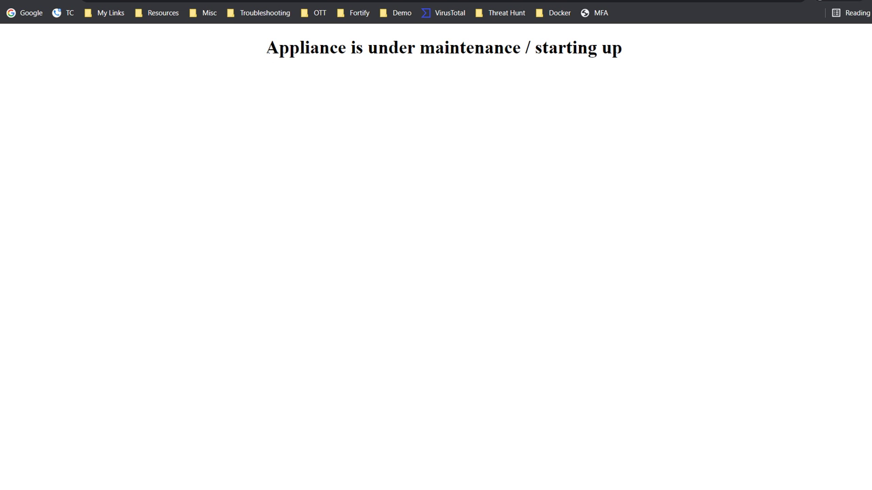
# Select the maintenance heading text on the appliance page
pyautogui.click(266, 49)
pyautogui.moveTo(266, 49); pyautogui.dragTo(622, 45)
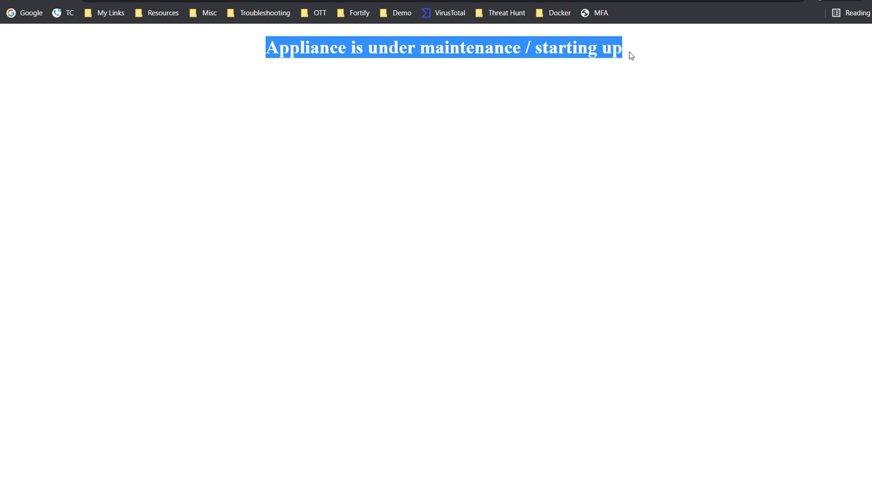
pyautogui.click(626, 50)
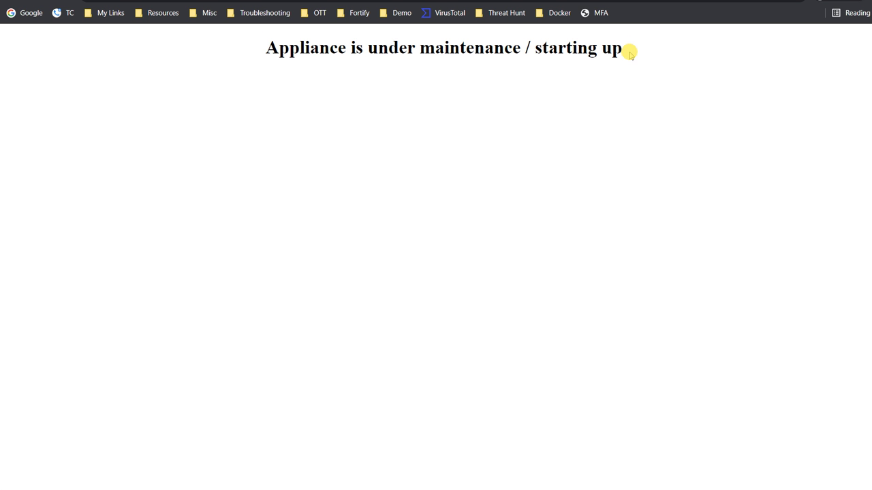
pyautogui.moveTo(626, 53); pyautogui.dragTo(272, 74)
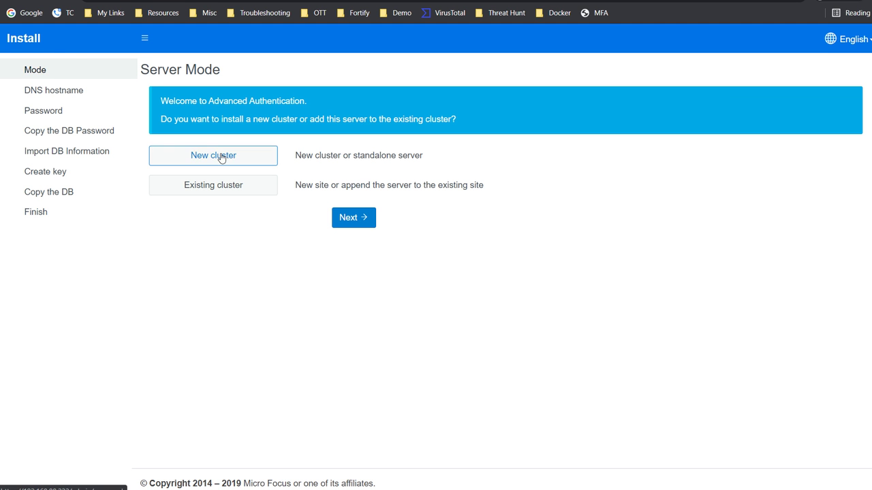
# Select New cluster for a standalone server and continue to the hostname step
pyautogui.click(166, 156)
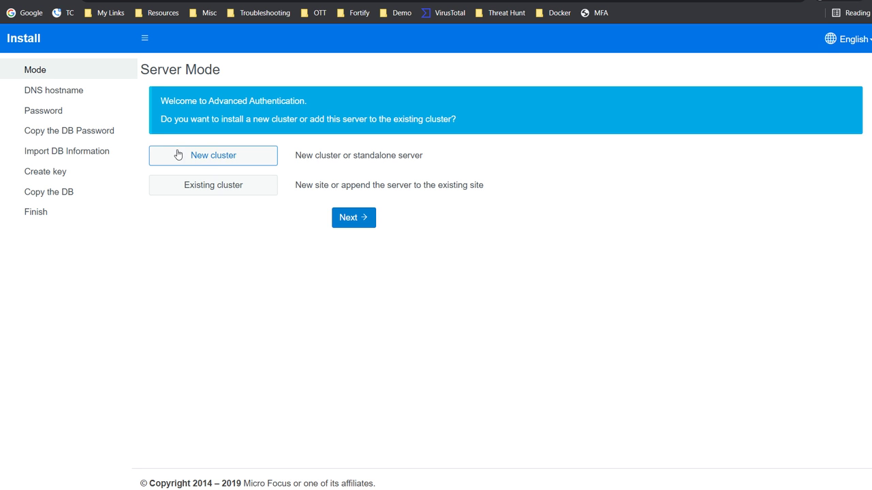
pyautogui.click(216, 158)
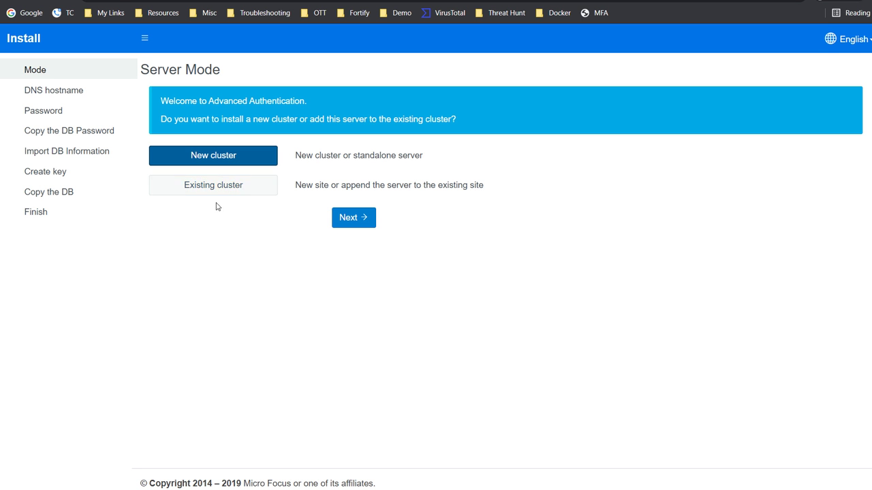
pyautogui.click(347, 218)
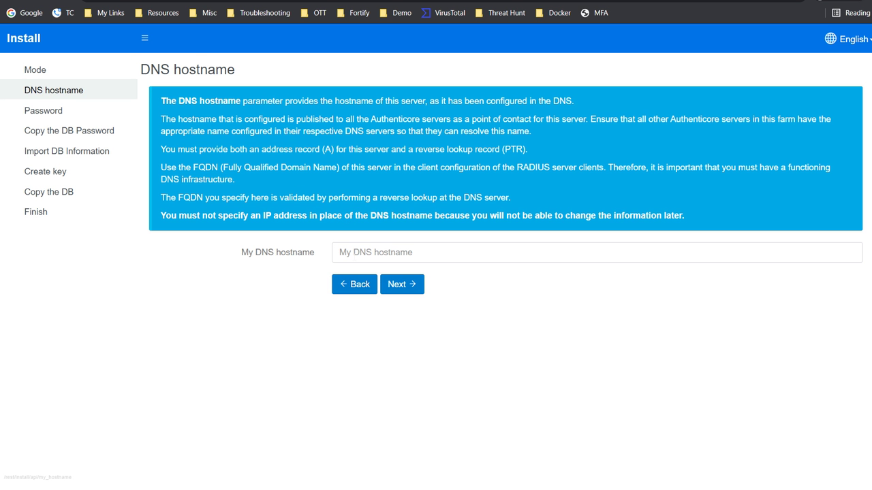
# Replace the 192.168.88.222 DNS hostname with mfa.demo.local and continue
pyautogui.click(353, 254)
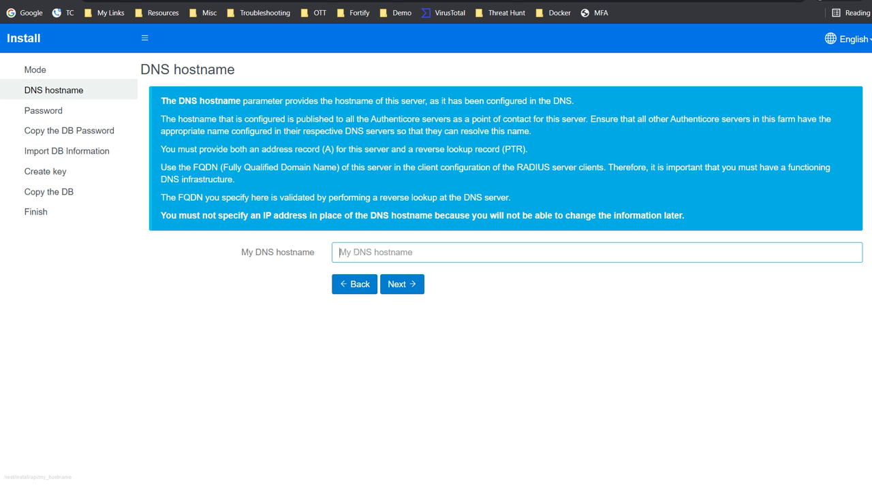
pyautogui.write('192.168.88.222')
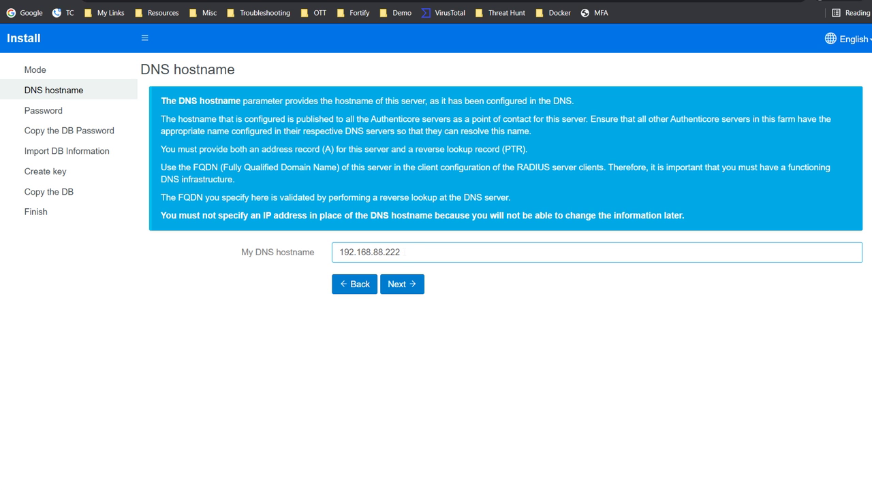
pyautogui.click(400, 252)
pyautogui.press('BackSpace')
pyautogui.press('BackSpace')
pyautogui.press('BackSpace')
pyautogui.press('BackSpace')
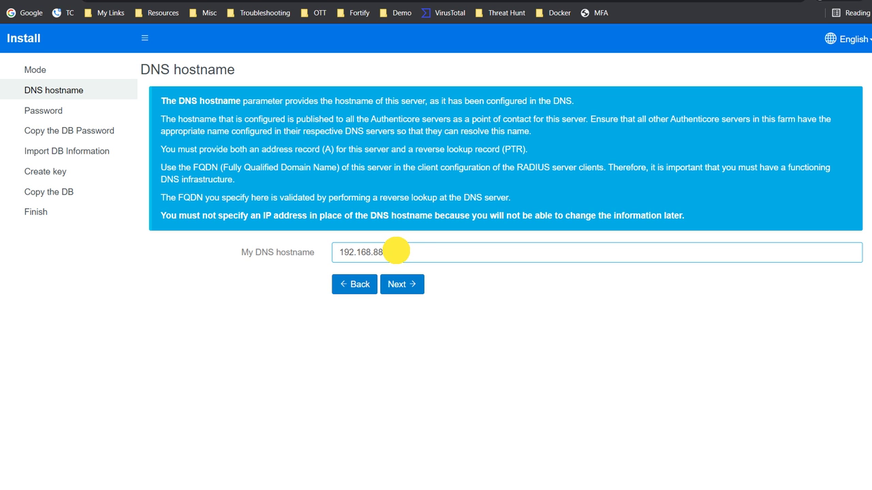
pyautogui.moveTo(396, 251); pyautogui.dragTo(340, 253)
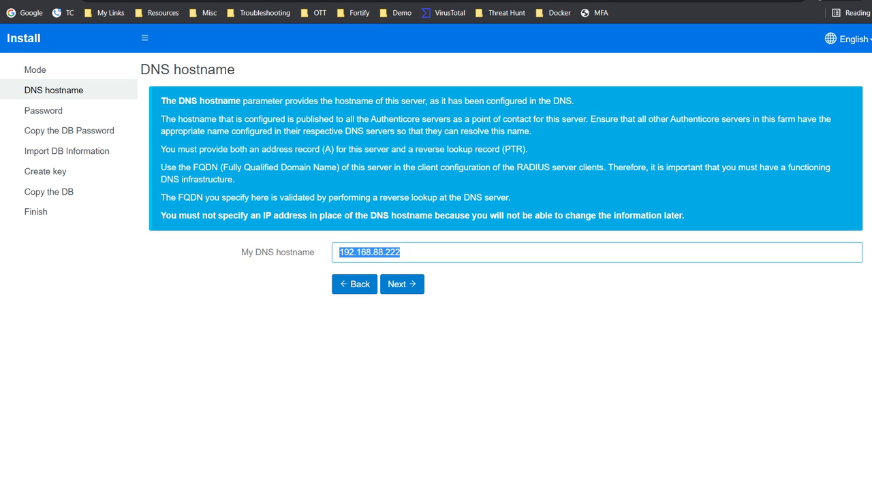
pyautogui.click(402, 251)
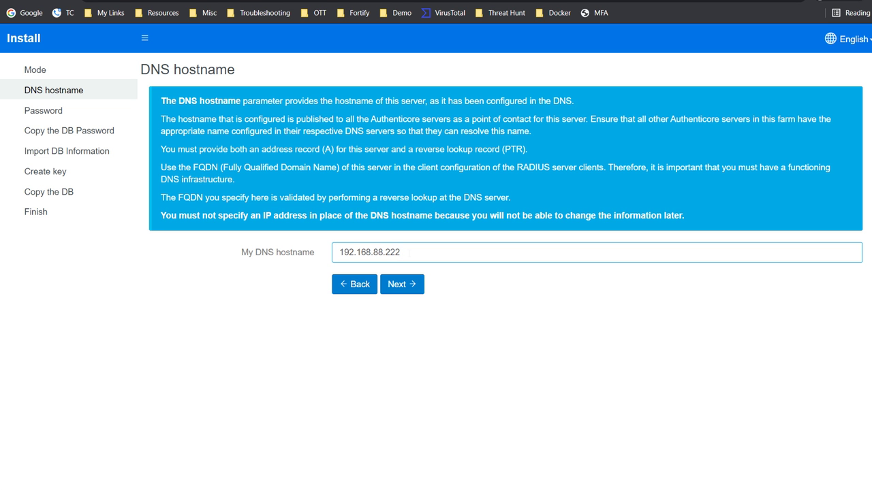
pyautogui.moveTo(402, 252); pyautogui.dragTo(336, 252)
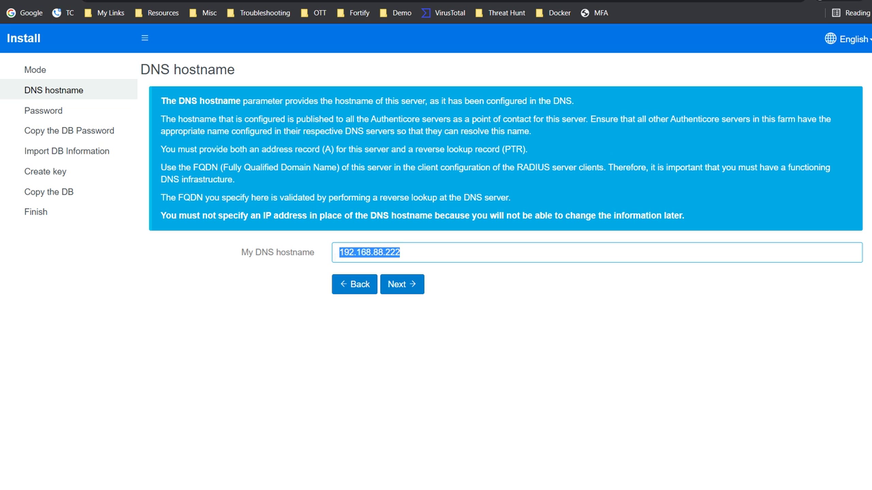
pyautogui.write('mfa.')
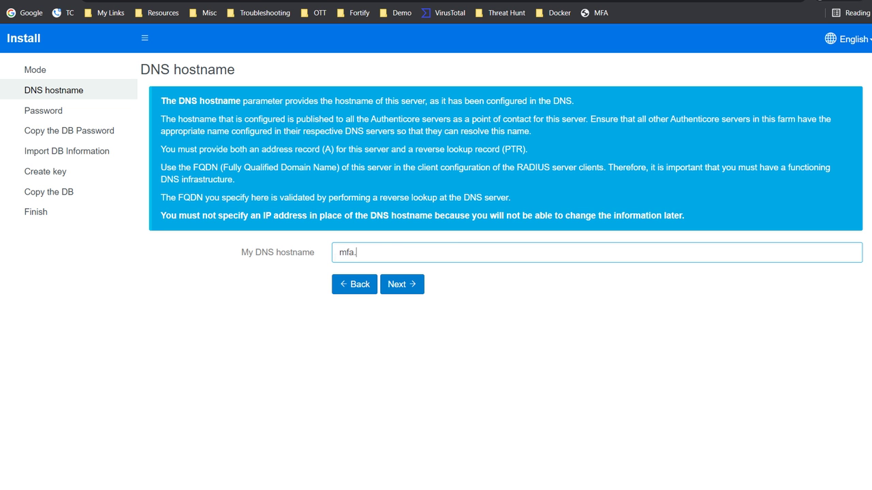
pyautogui.write('demo.local')
pyautogui.click(402, 286)
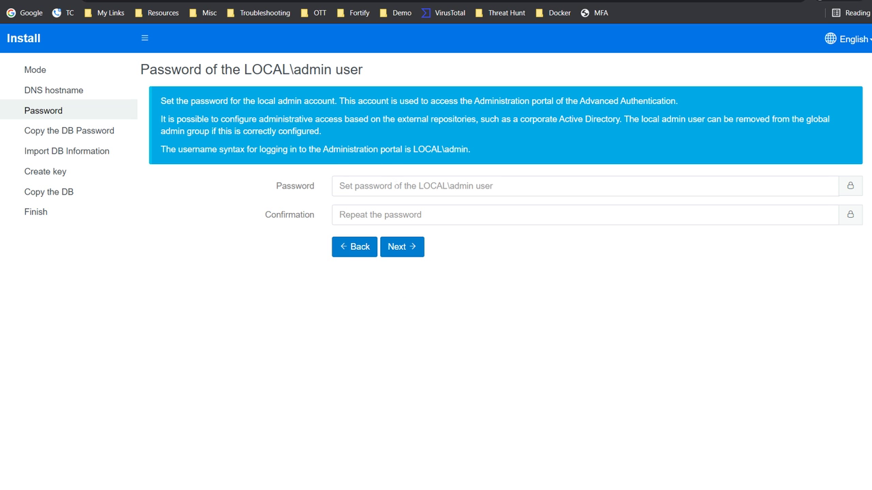
# Type the LOCAL\admin password and repeat it in the Confirmation field
pyautogui.moveTo(413, 149); pyautogui.dragTo(466, 148)
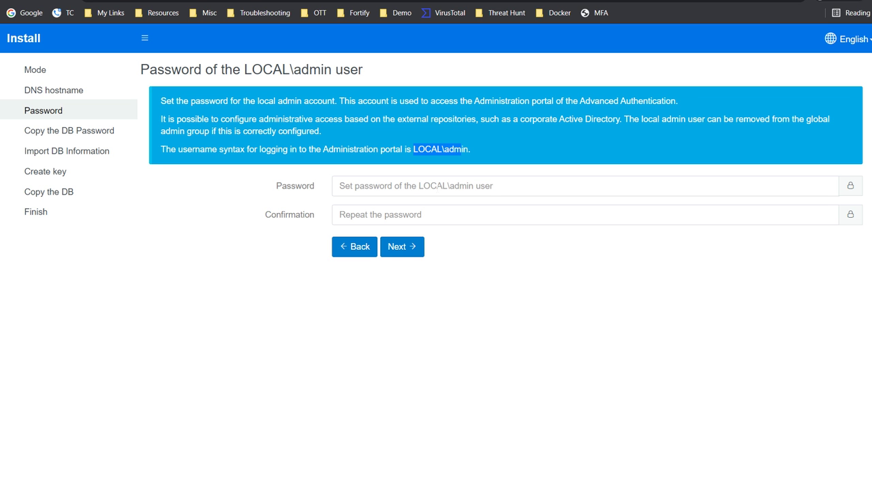
pyautogui.click(436, 189)
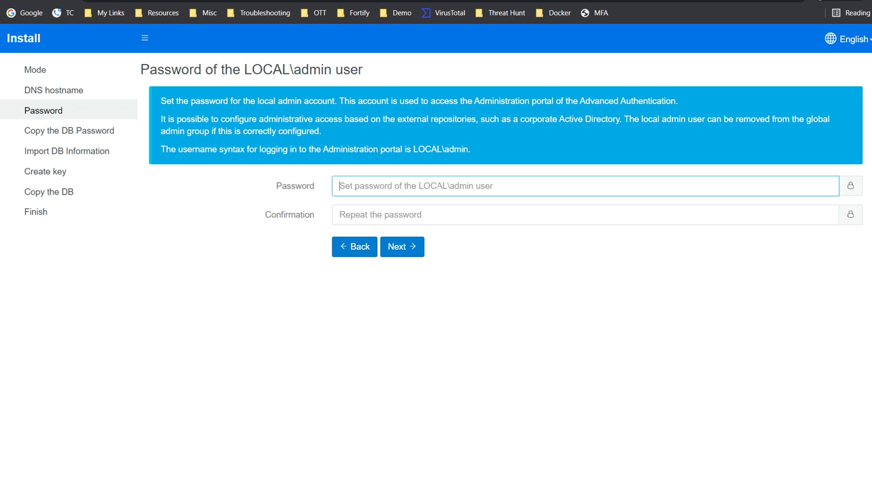
pyautogui.write('***')
pyautogui.write('•')
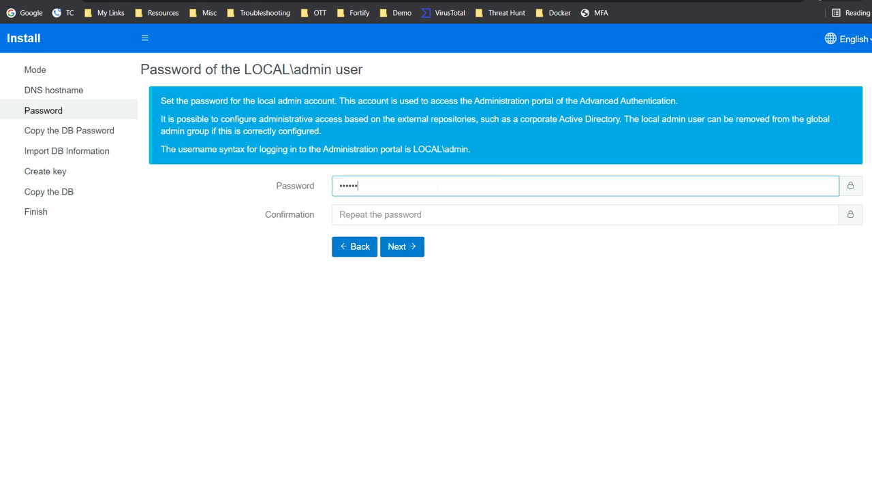
pyautogui.write('•••')
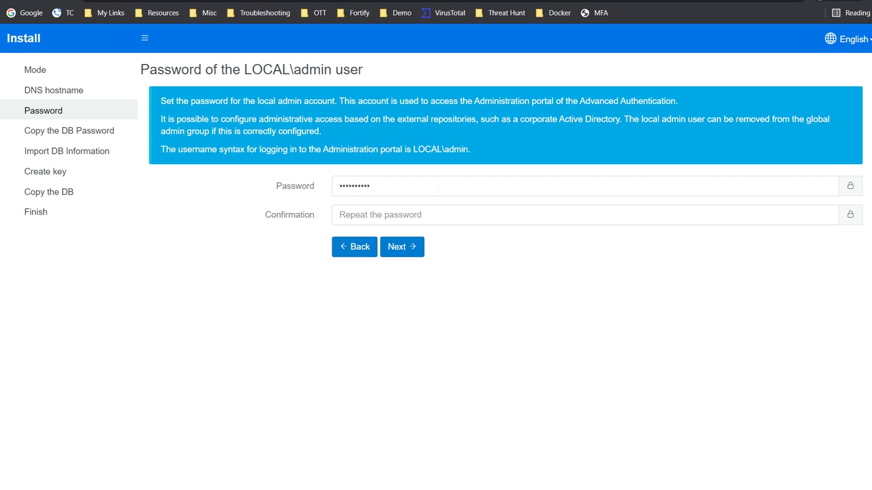
pyautogui.click(395, 215)
pyautogui.write('•••••')
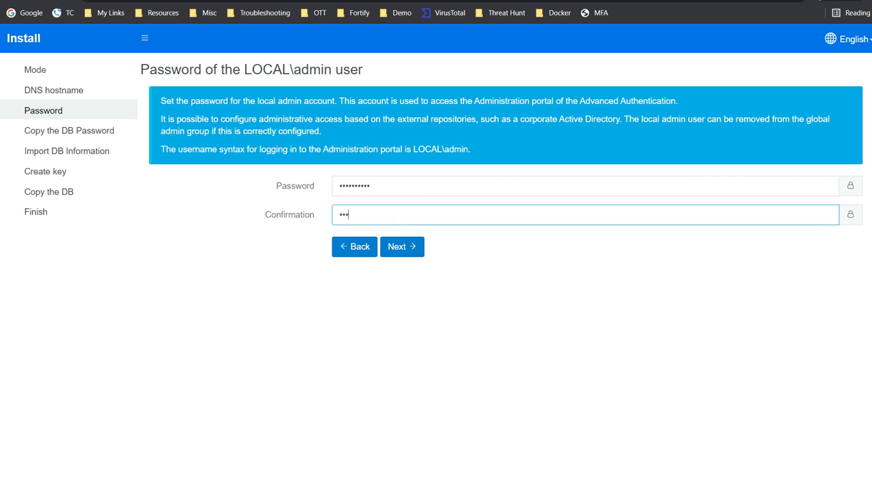
pyautogui.write('•••••')
# Create a new AES-CFB encryption key and finish the install wizard
pyautogui.click(402, 248)
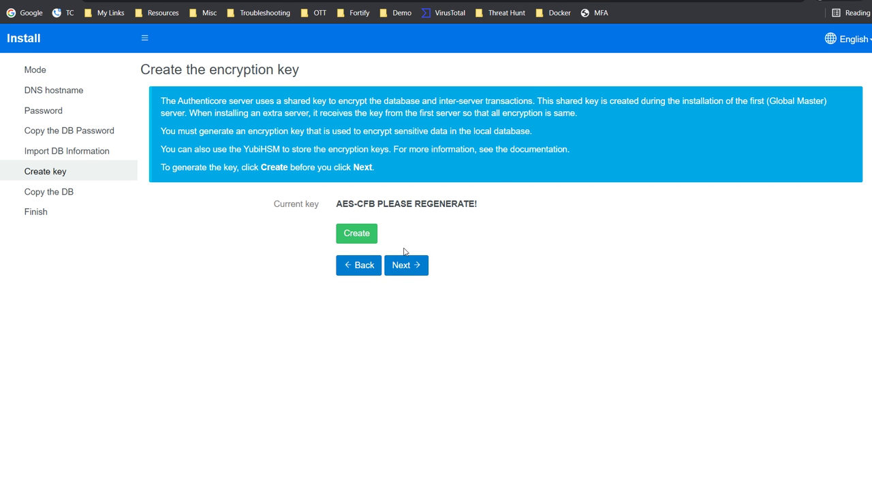
pyautogui.click(361, 242)
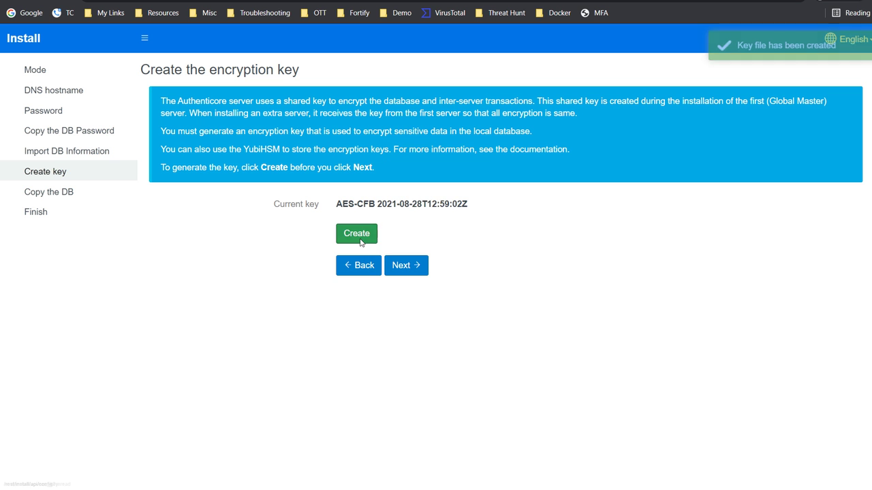
pyautogui.click(402, 265)
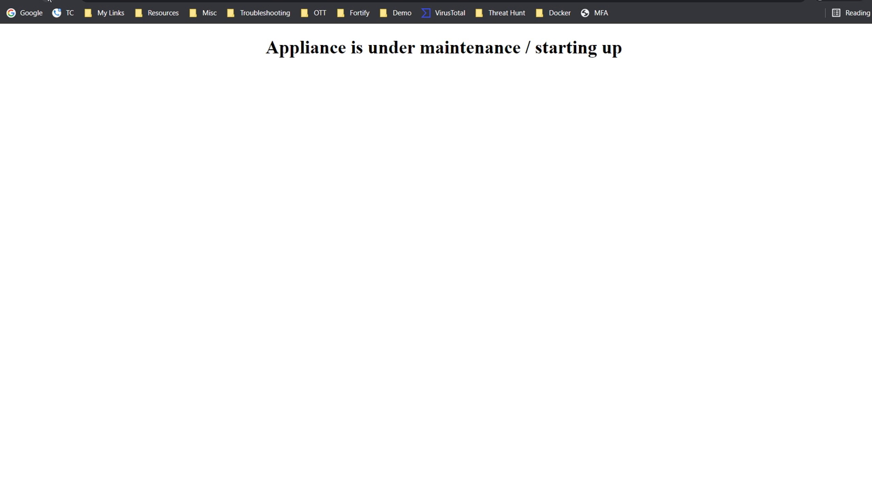
# Reload the login page and sign in to the admin portal as local\admin with the admin password
pyautogui.click(49, 1)
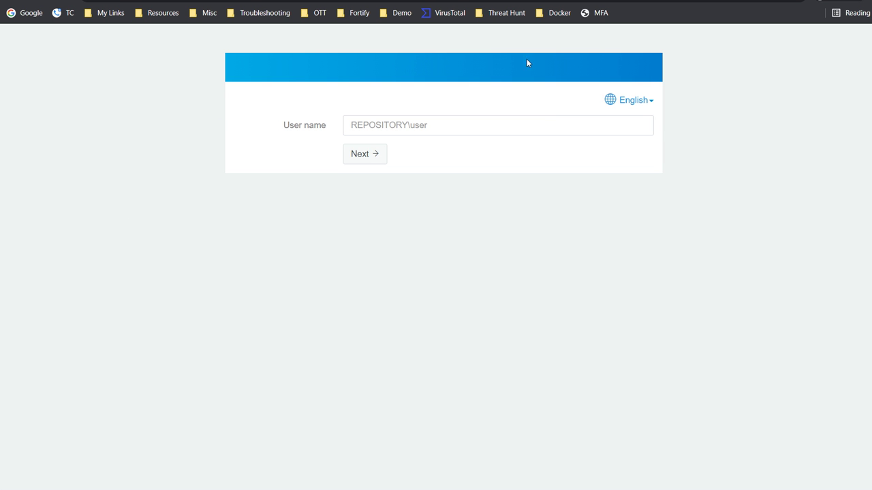
pyautogui.click(382, 127)
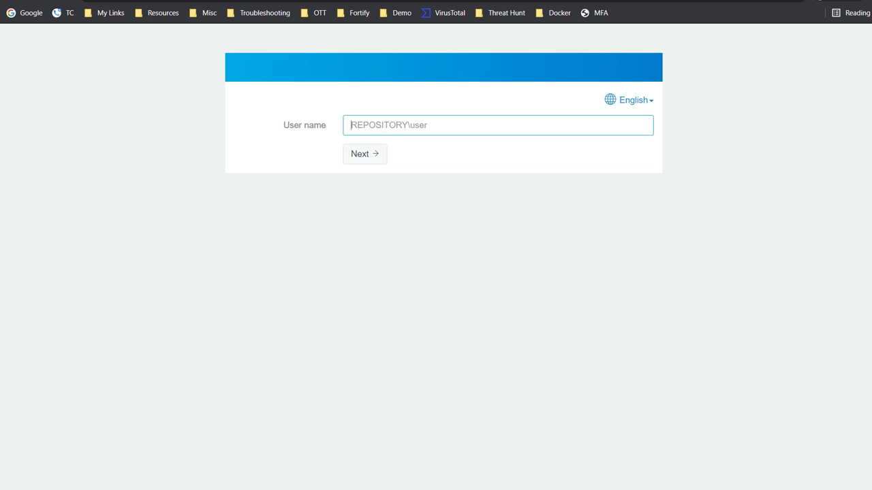
pyautogui.write('admin')
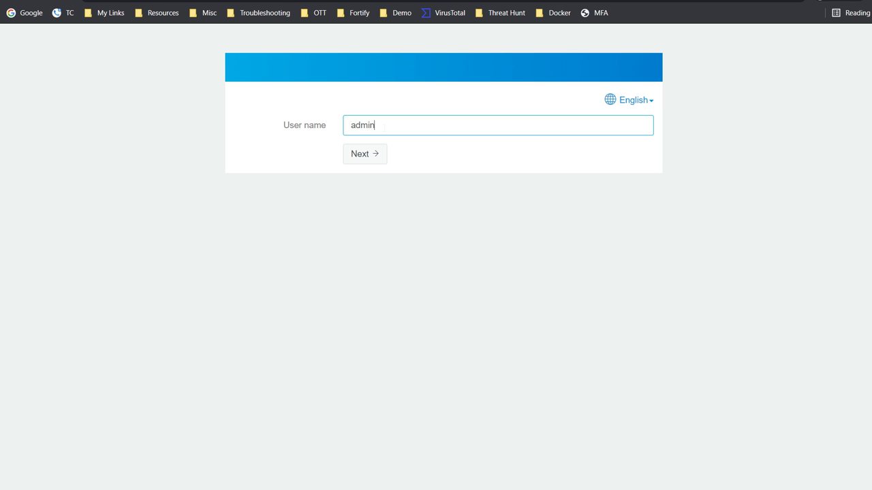
pyautogui.press('BackSpace')
pyautogui.press('BackSpace')
pyautogui.press('BackSpace')
pyautogui.press('BackSpace')
pyautogui.press('BackSpace')
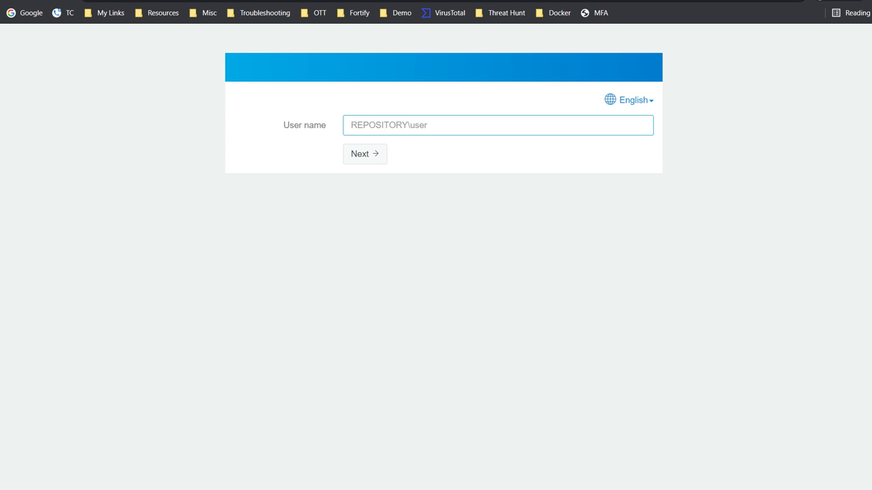
pyautogui.write('local\\admin')
pyautogui.press('Return')
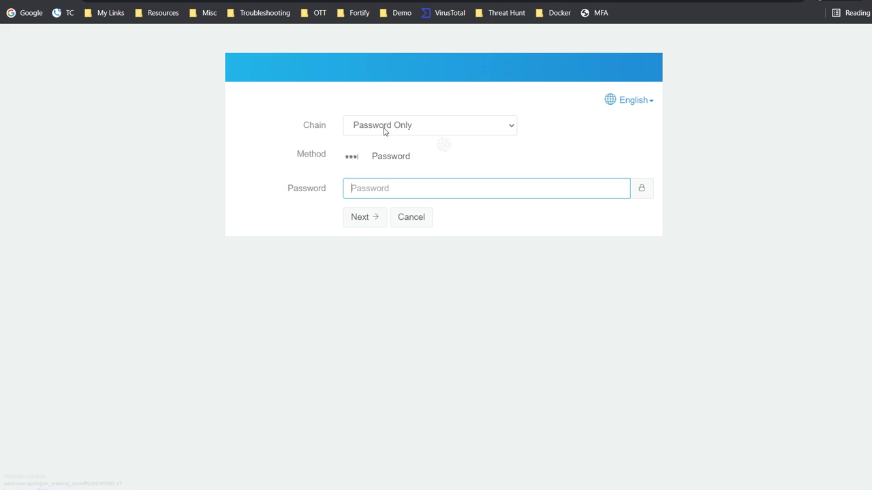
pyautogui.write('*******')
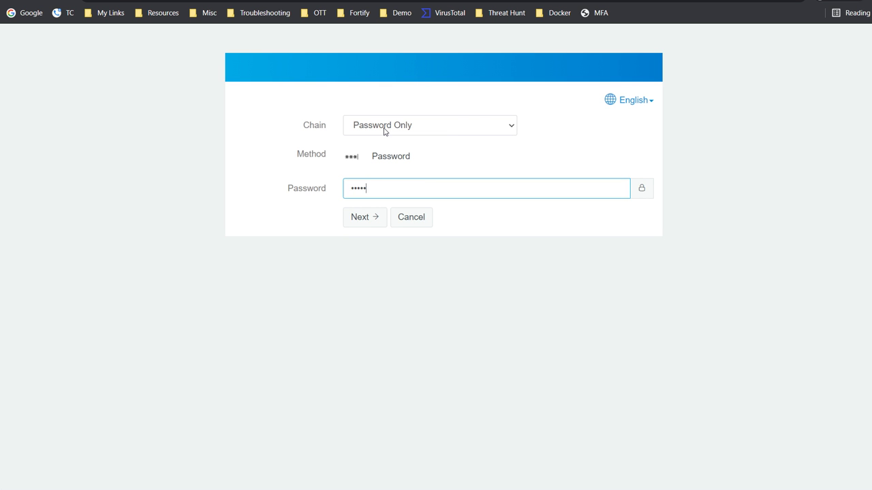
pyautogui.write('***')
pyautogui.press('Return')
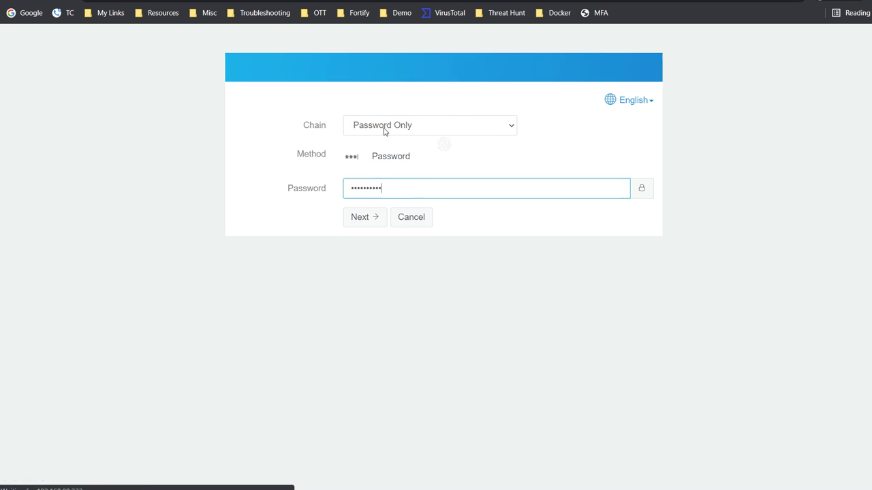